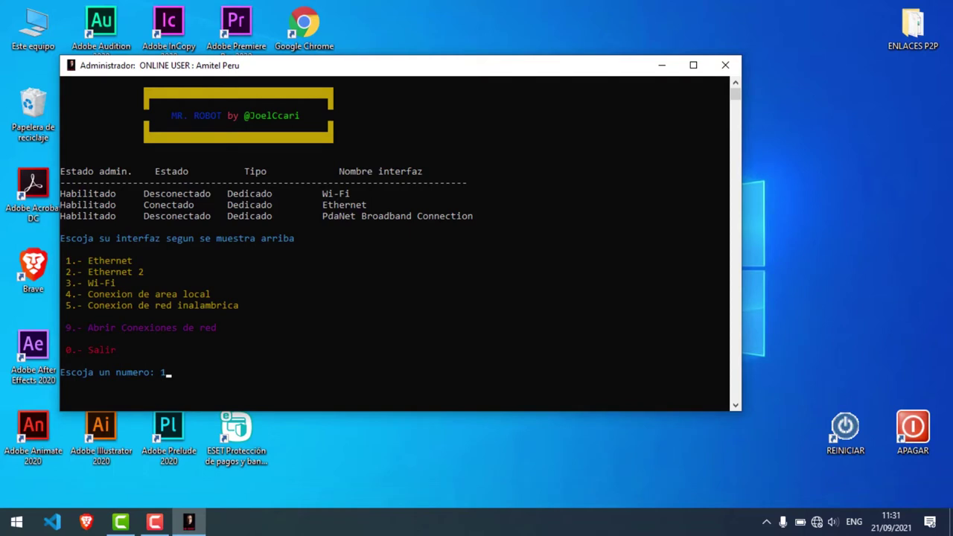
# Step: Apply the P2P link task (option 3) to the Ethernet interface in the script
pyautogui.press('Return')
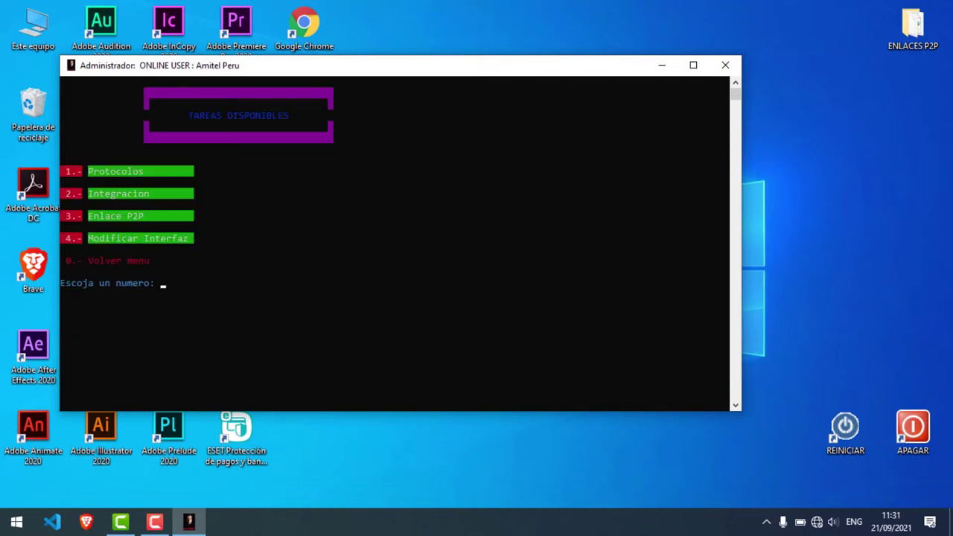
pyautogui.write('3')
pyautogui.press('Return')
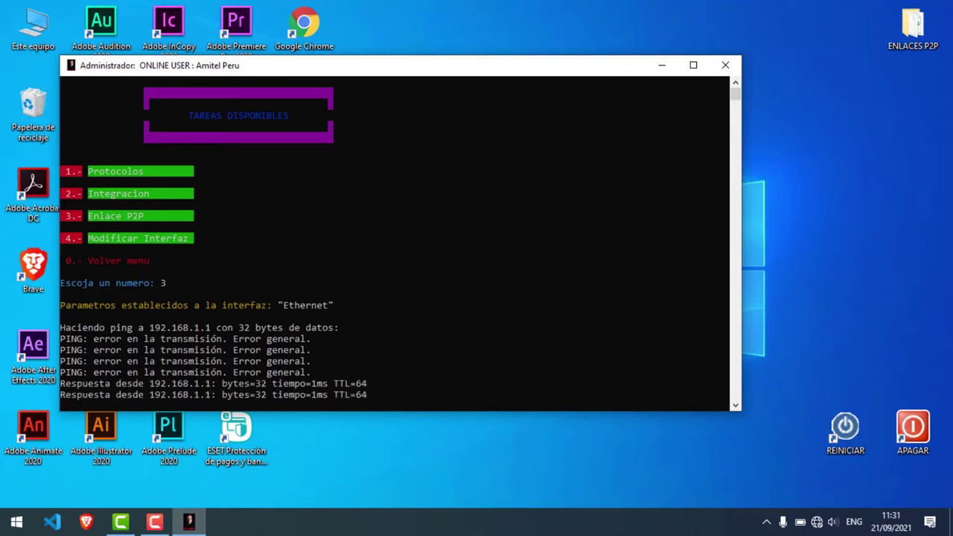
# Step: Stop the ping to 192.168.1.1 and keep the batch job running
pyautogui.hotkey('ctrl', 'c')
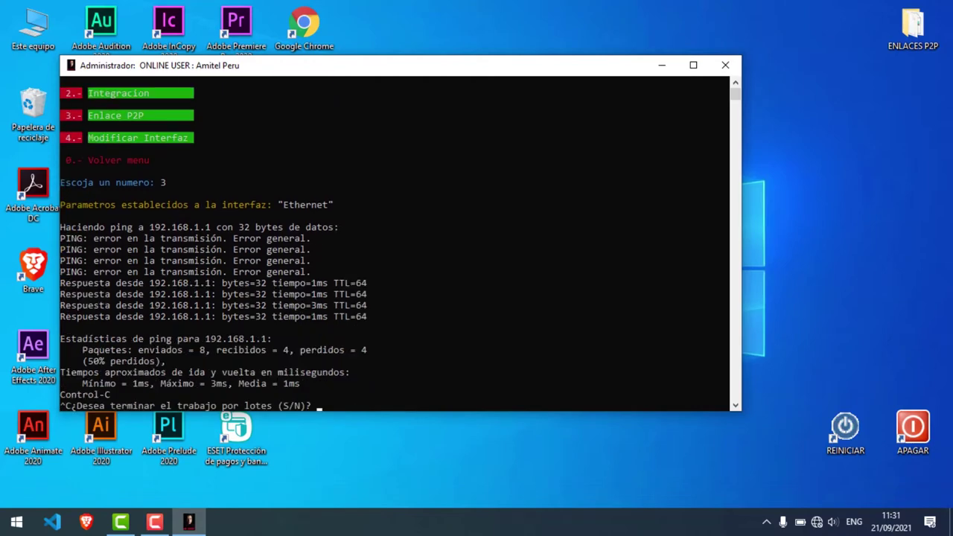
pyautogui.write('n')
pyautogui.press('Return')
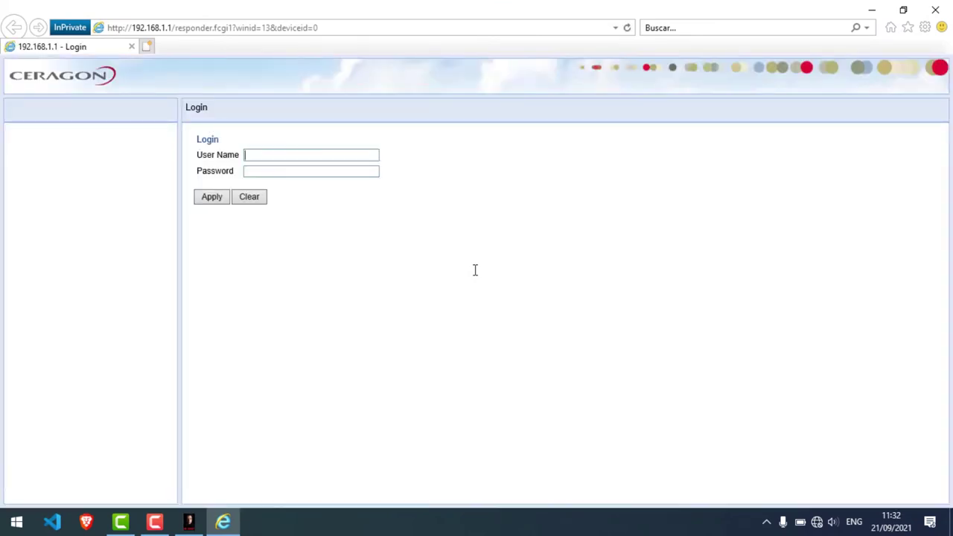
# Step: Log in to the Ceragon web manager and dismiss the activation key warning
pyautogui.write('admin')
pyautogui.press('Tab')
pyautogui.write('admin')
pyautogui.press('Return')
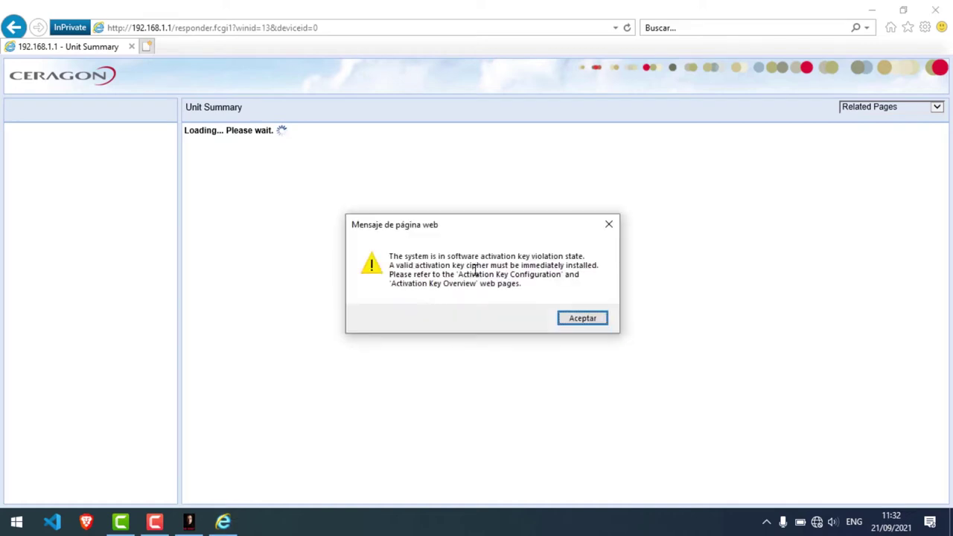
pyautogui.click(582, 318)
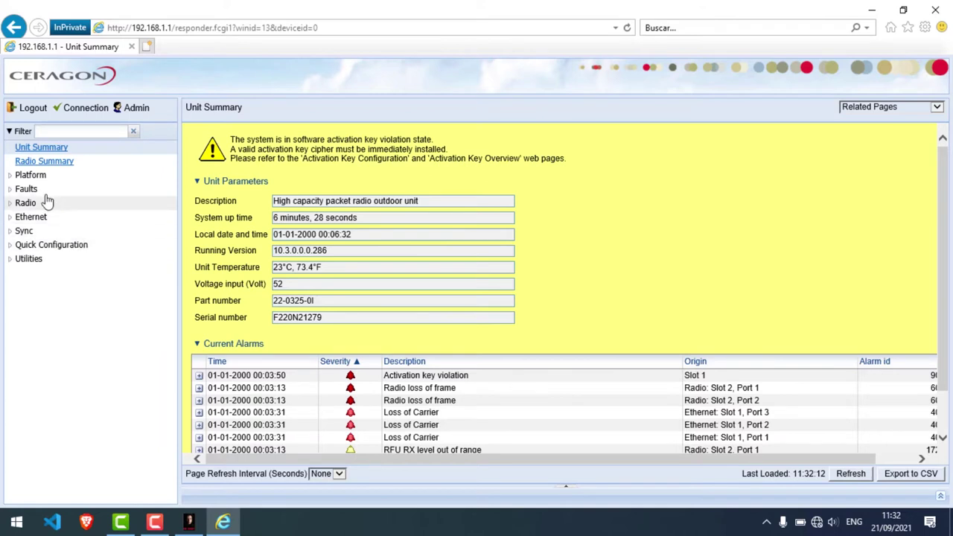
# Step: Set Demo admin to Enable in Activation Key Configuration and apply it
pyautogui.click(33, 178)
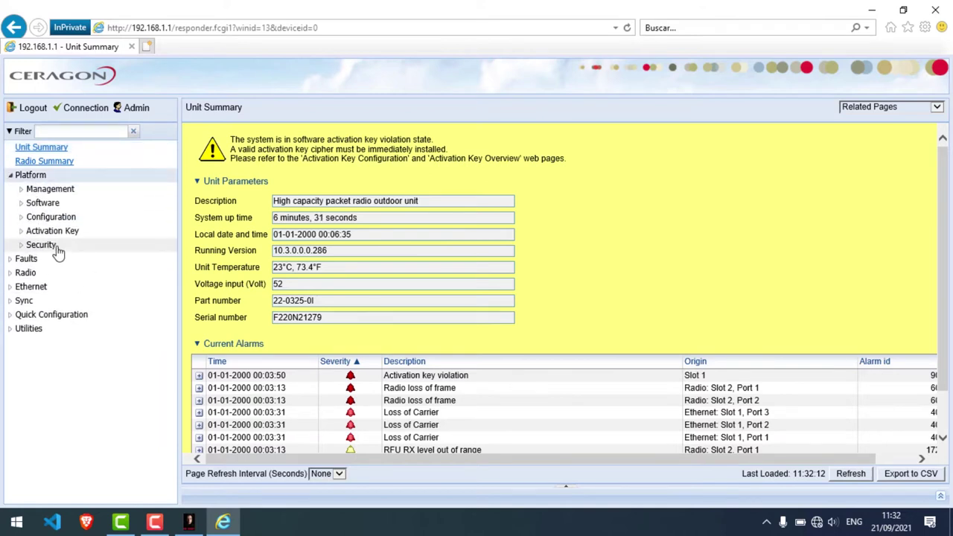
pyautogui.click(55, 232)
pyautogui.click(71, 247)
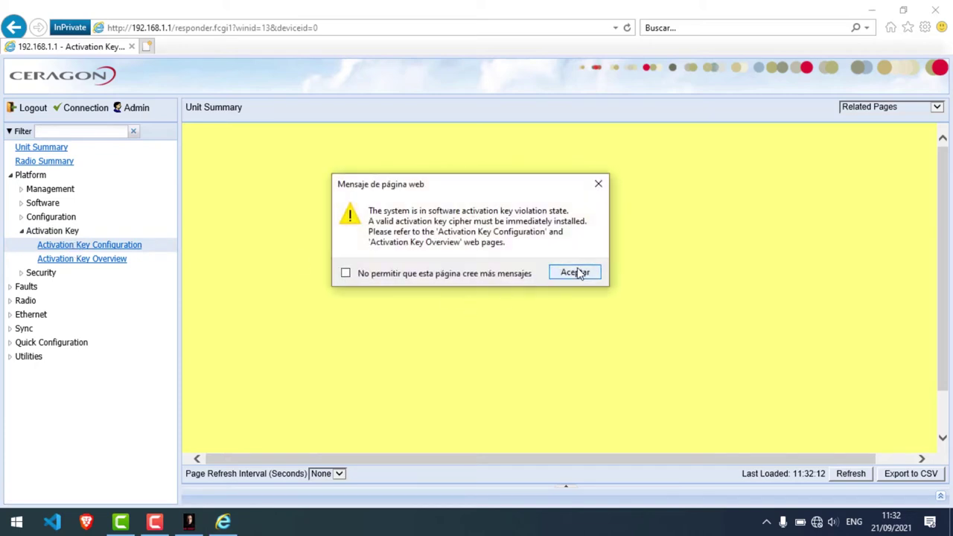
pyautogui.click(576, 272)
pyautogui.click(296, 419)
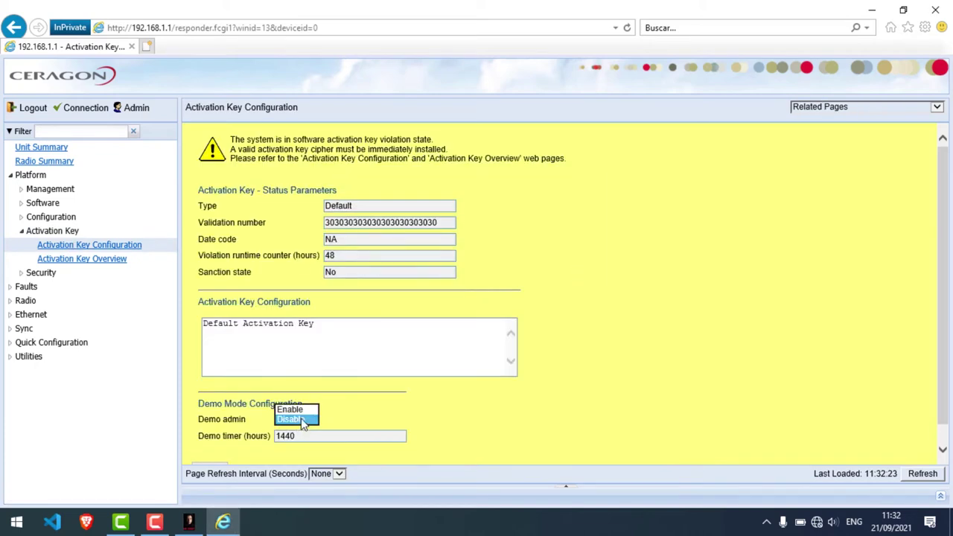
pyautogui.click(292, 406)
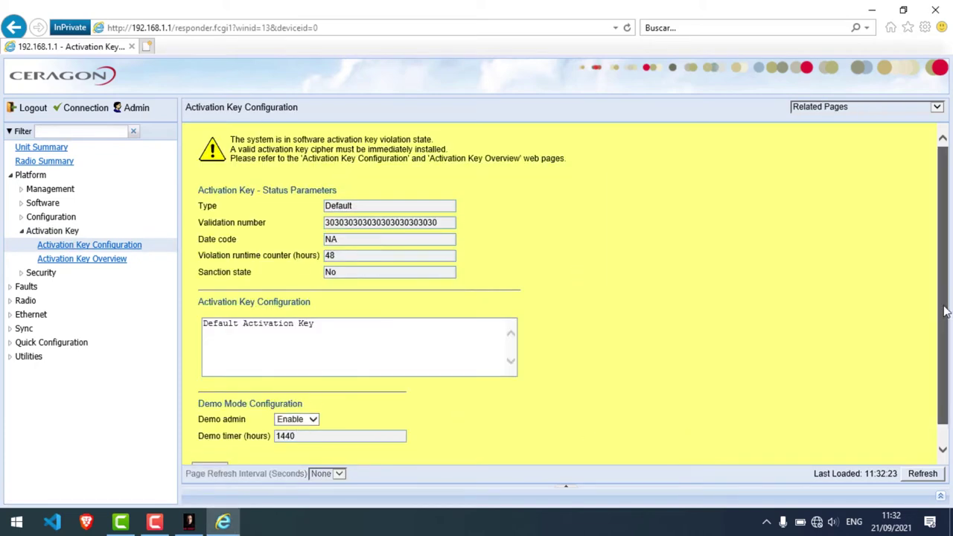
pyautogui.scroll(-1, 945, 328)
pyautogui.click(210, 448)
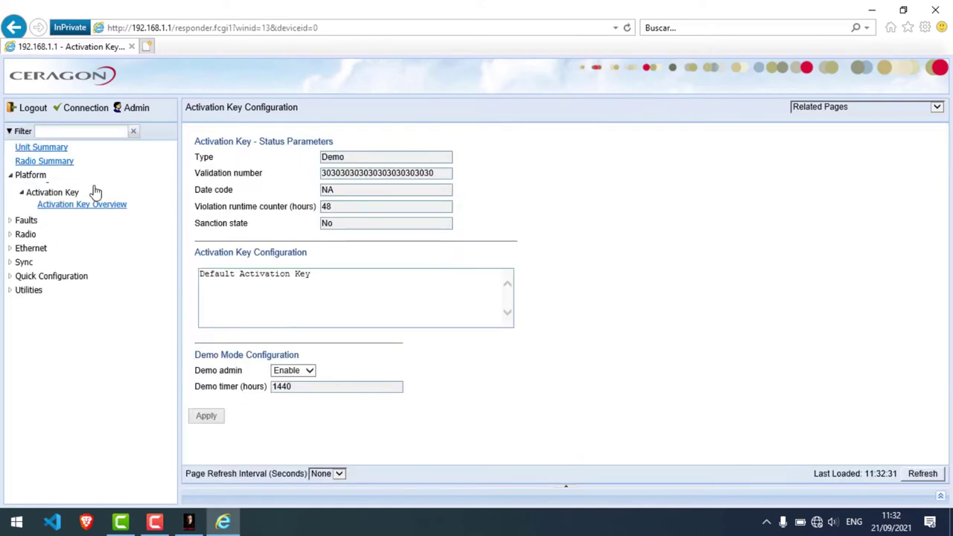
pyautogui.click(39, 179)
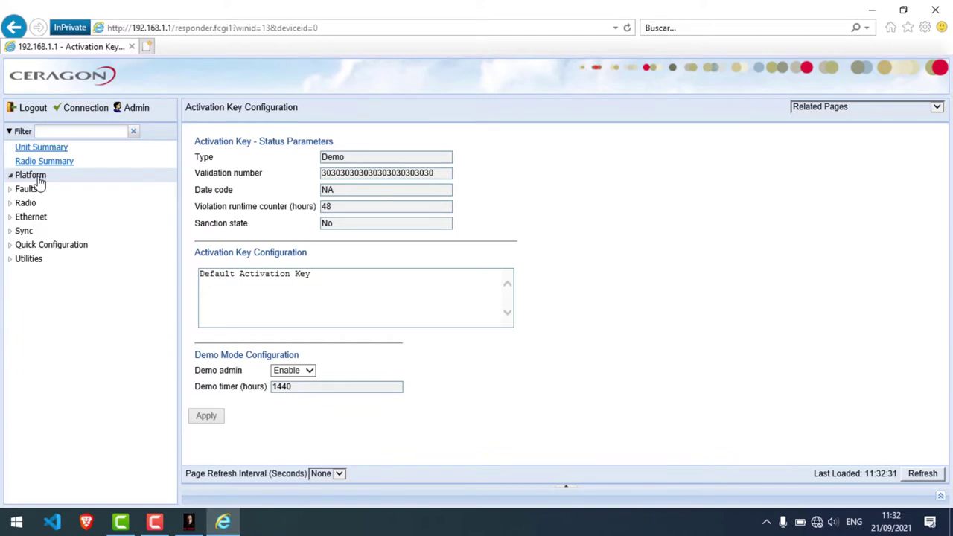
# Step: Check the installed software versions under Platform > Software > Versions
pyautogui.click(40, 179)
pyautogui.click(49, 203)
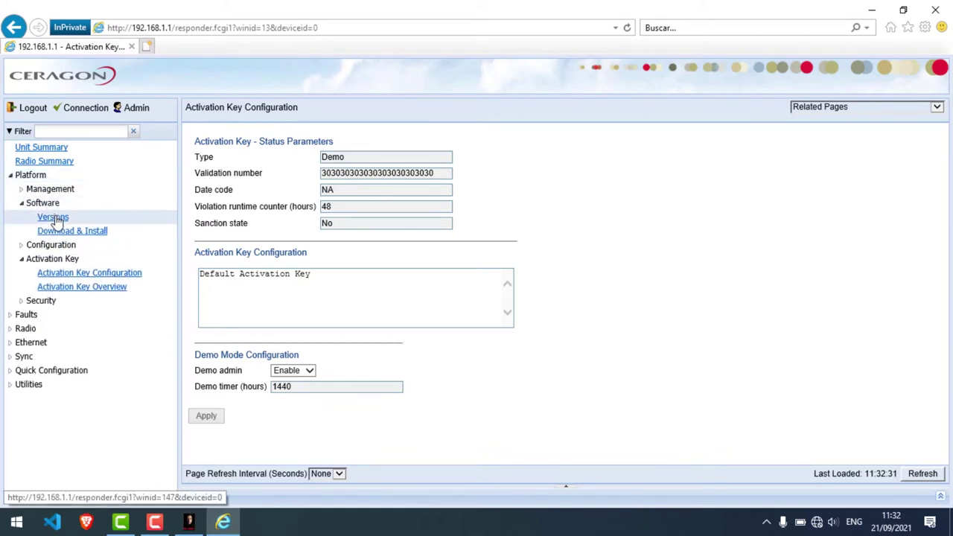
pyautogui.click(55, 218)
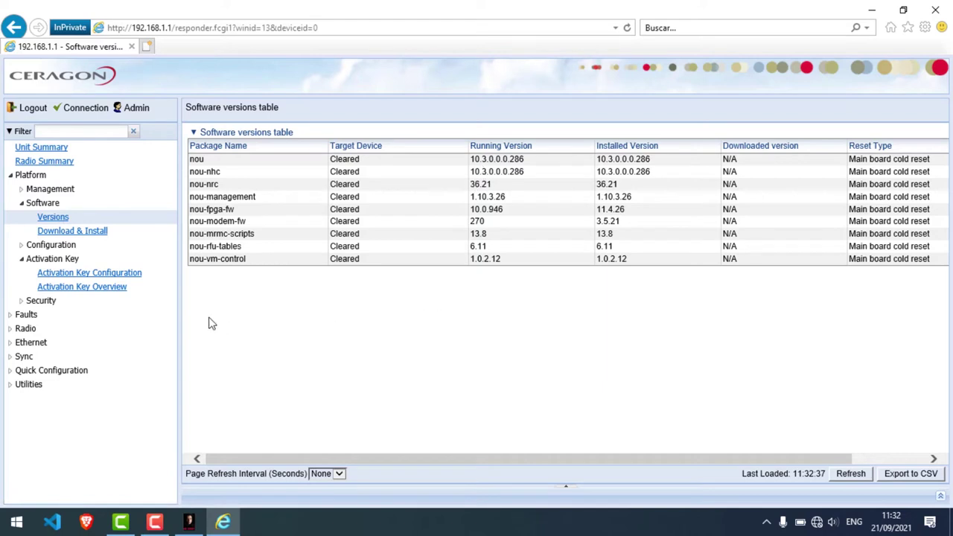
# Step: On Download & Install, choose G2U-10.7.0.0.184_ip20c.zip from ENLACES P2P's fireware folder
pyautogui.click(67, 232)
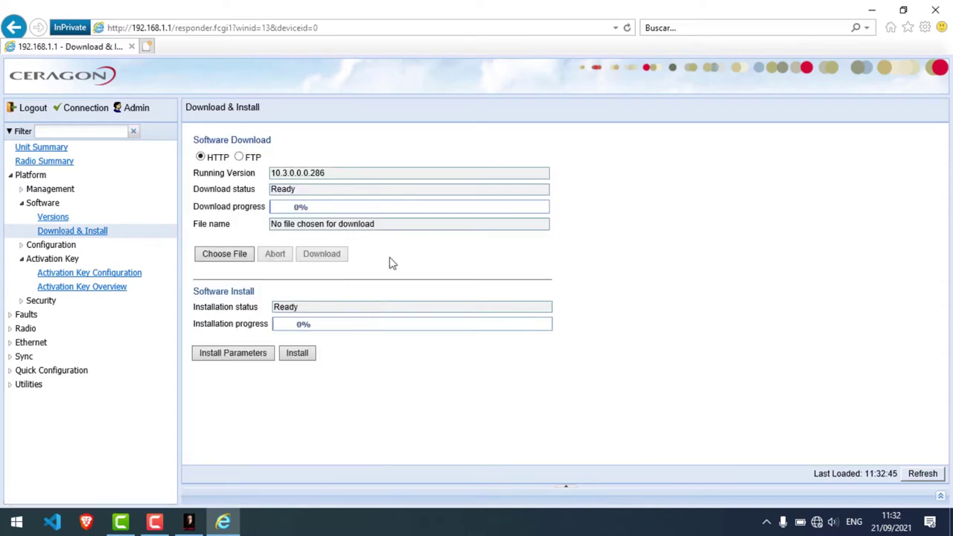
pyautogui.click(224, 253)
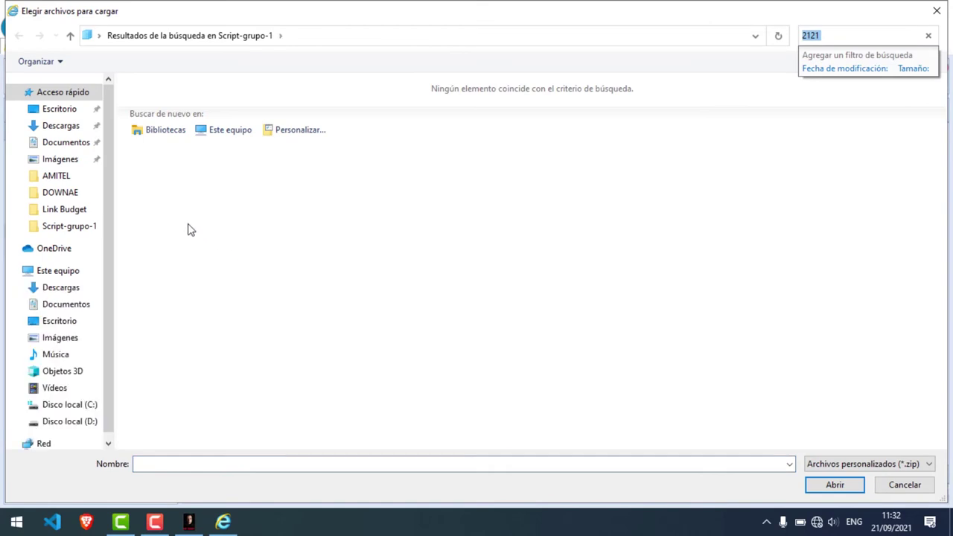
pyautogui.click(68, 112)
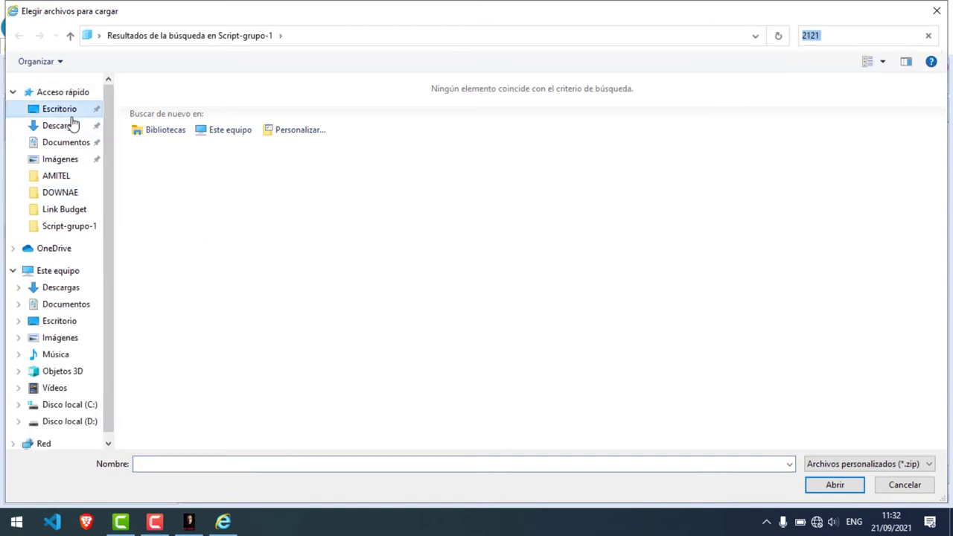
pyautogui.doubleClick(154, 106)
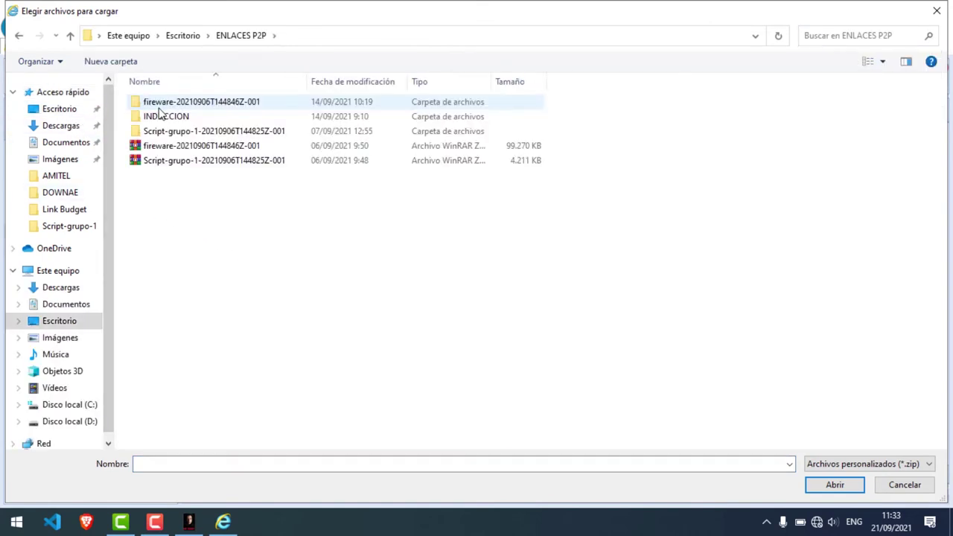
pyautogui.doubleClick(158, 104)
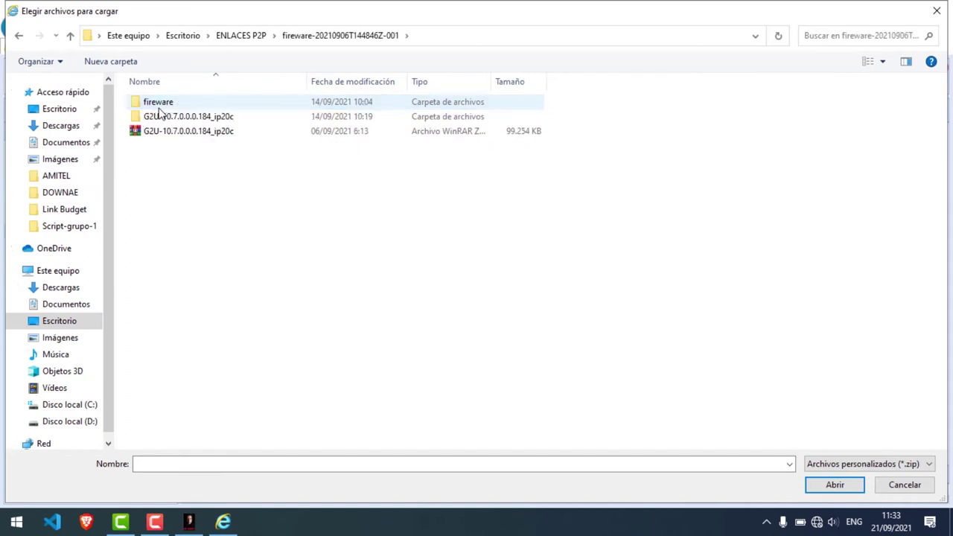
pyautogui.click(190, 134)
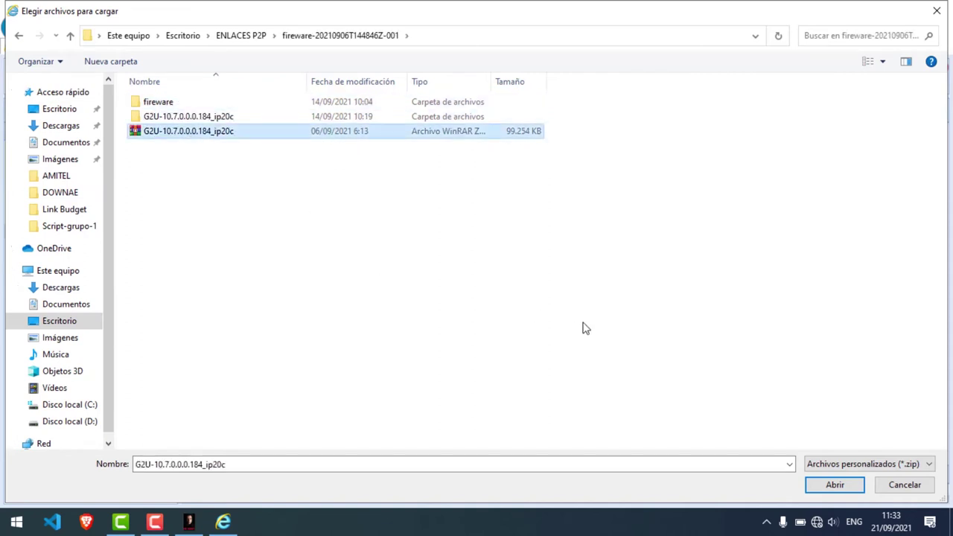
pyautogui.click(827, 486)
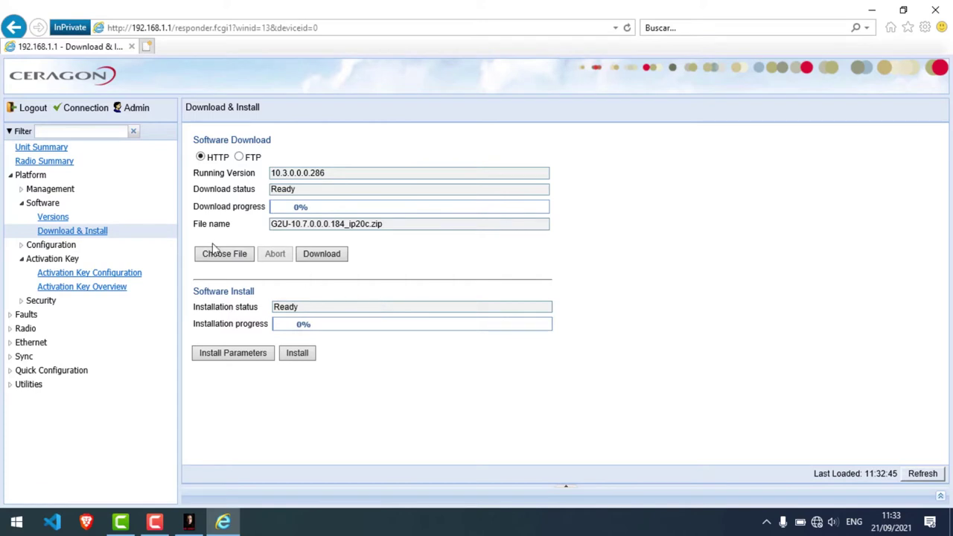
# Step: Start the HTTP download of the chosen software package and confirm it
pyautogui.click(317, 257)
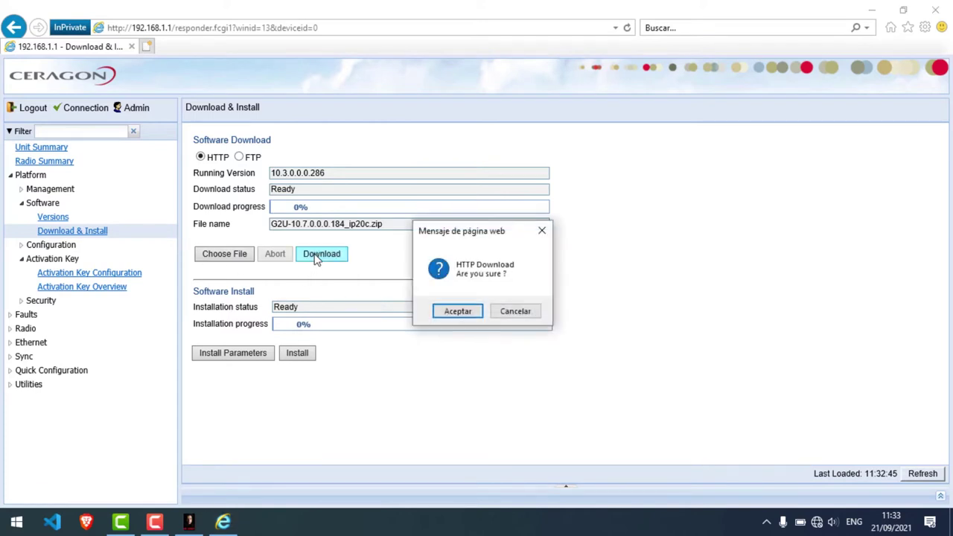
pyautogui.click(457, 313)
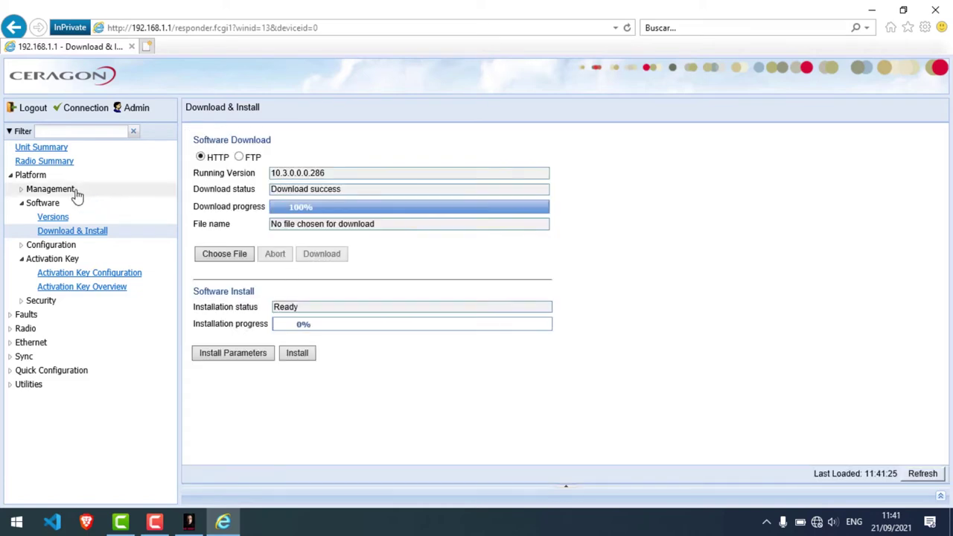
pyautogui.click(23, 191)
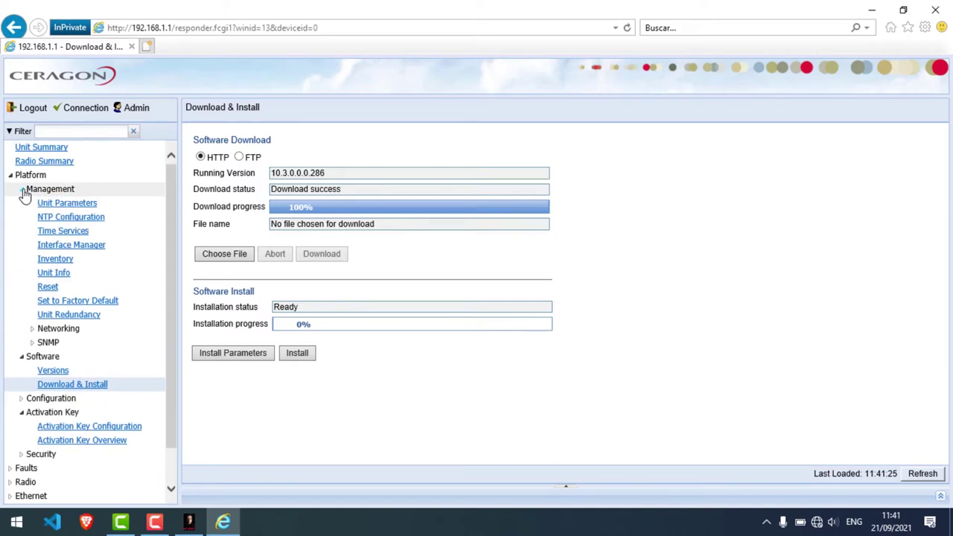
pyautogui.click(68, 304)
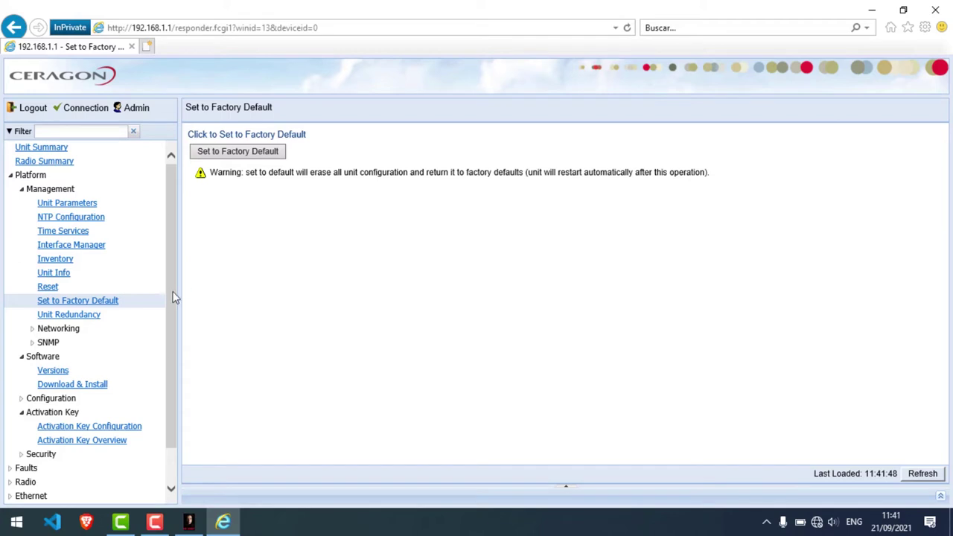
pyautogui.moveTo(174, 299); pyautogui.dragTo(174, 317)
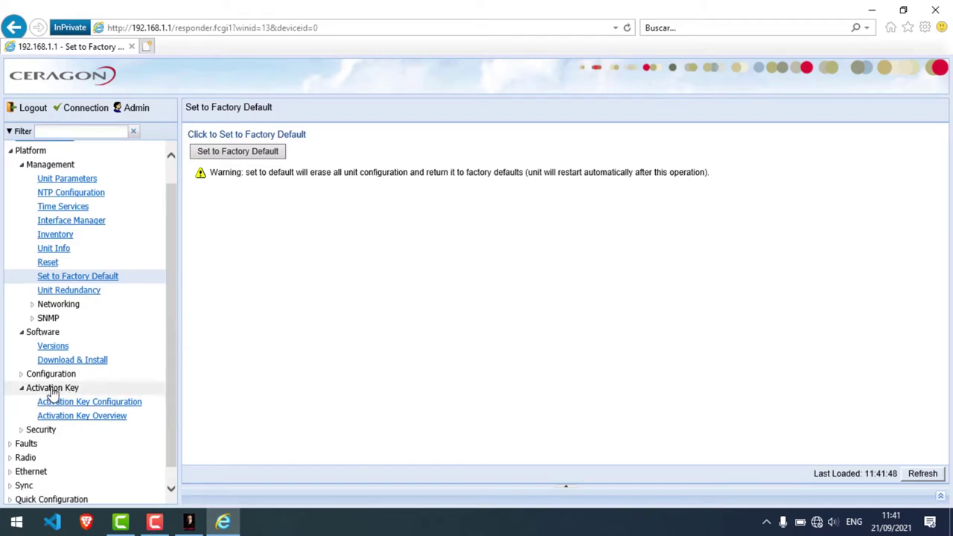
pyautogui.click(88, 402)
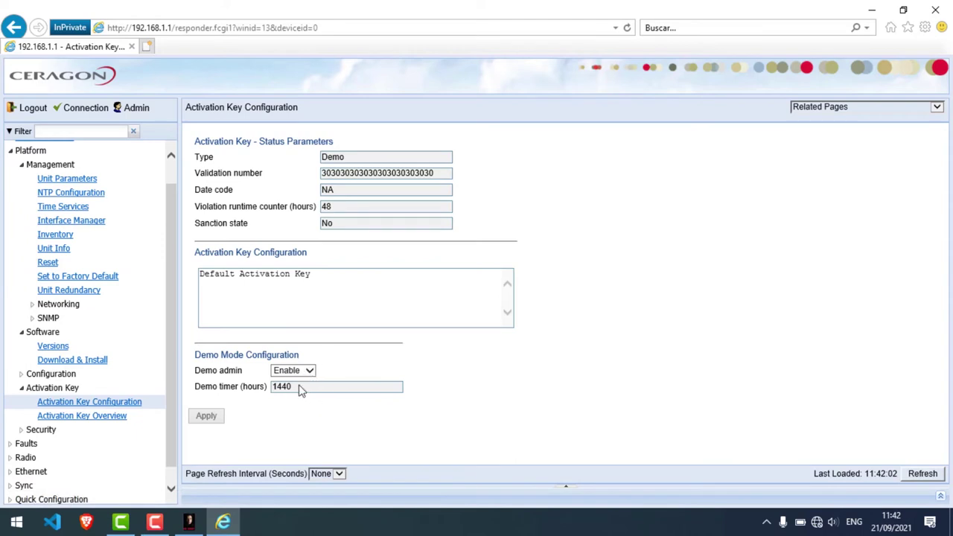
pyautogui.click(52, 348)
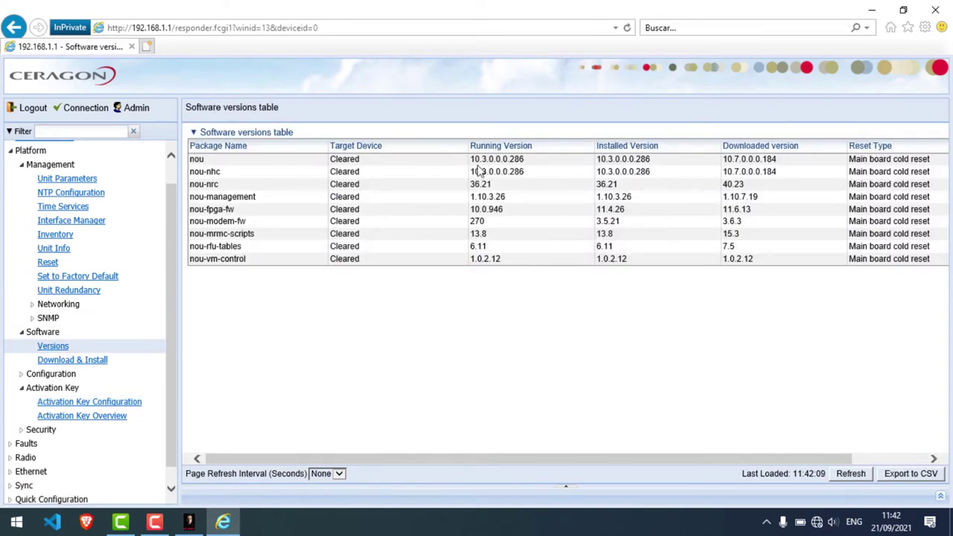
pyautogui.click(84, 363)
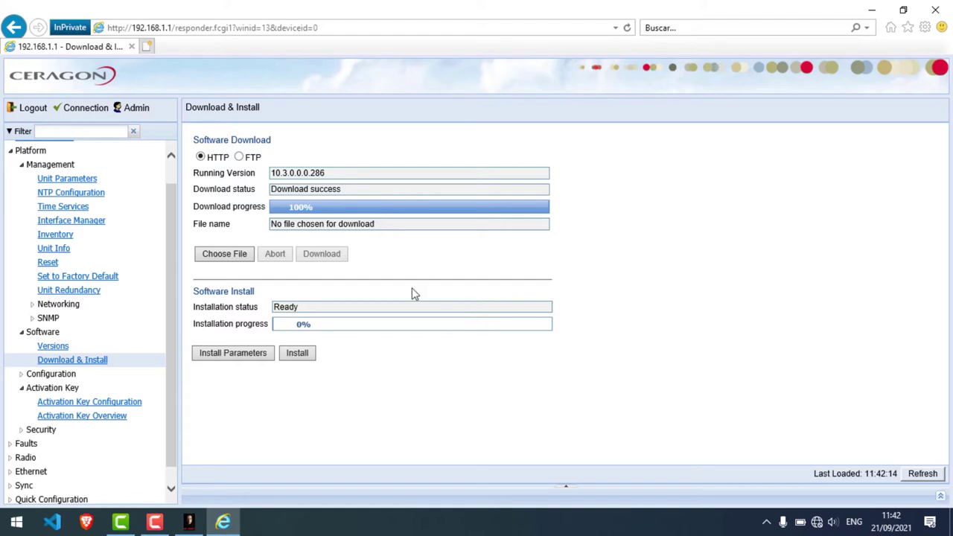
# Step: Install the downloaded 10.7.0.0.184 software and confirm the upgrade
pyautogui.click(298, 359)
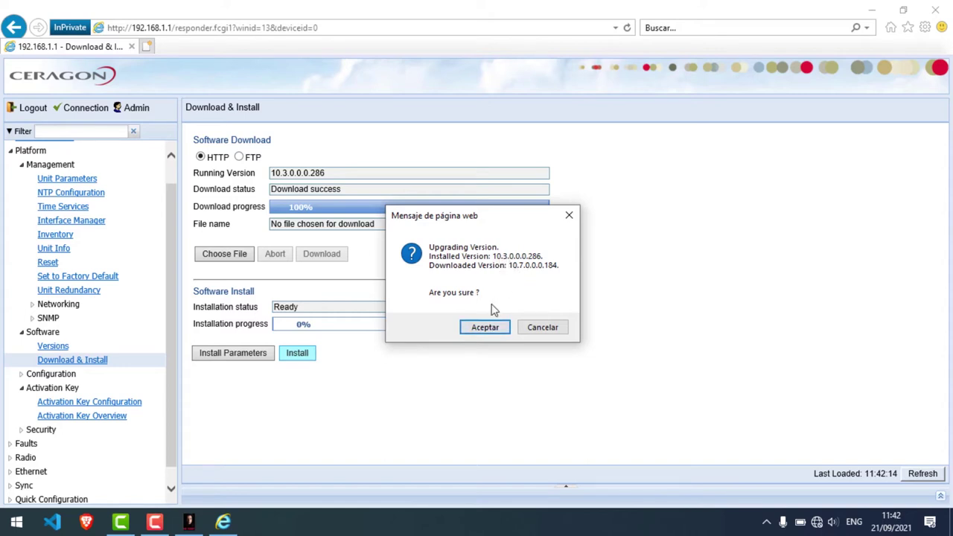
pyautogui.click(484, 333)
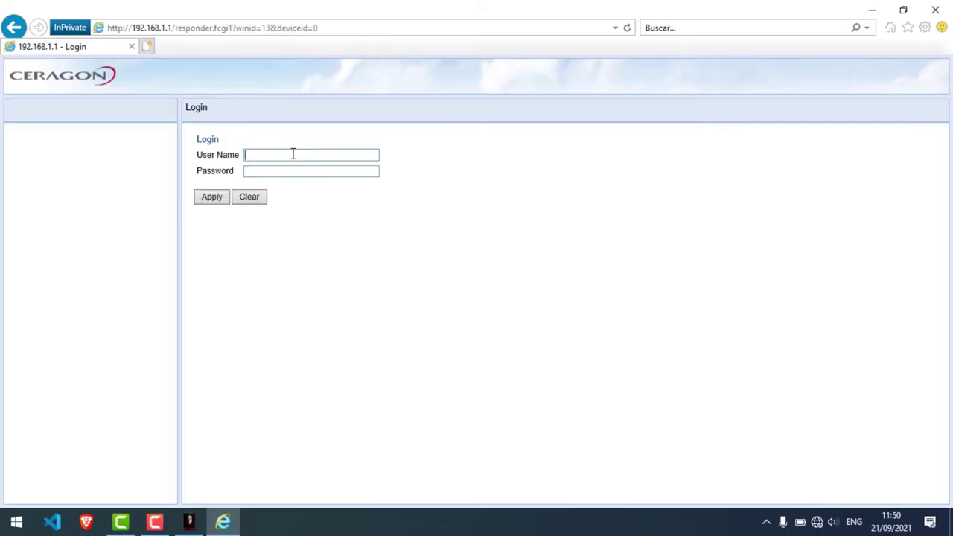
# Step: Log back in with the unit's user name and password to reach Unit Summary
pyautogui.write('admin')
pyautogui.press('Tab')
pyautogui.write('admin')
pyautogui.click(215, 204)
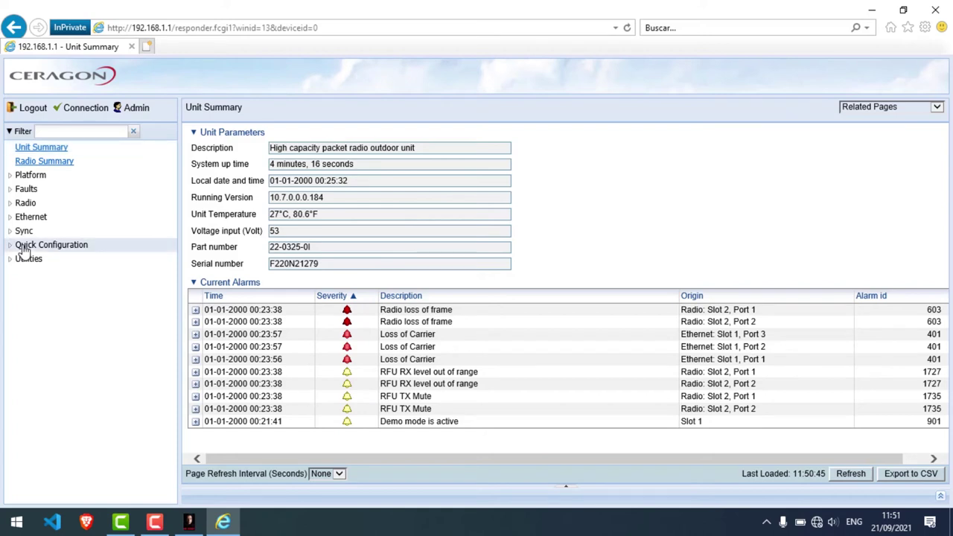
# Step: Open Quick Configuration > From CeraPlan
pyautogui.click(24, 247)
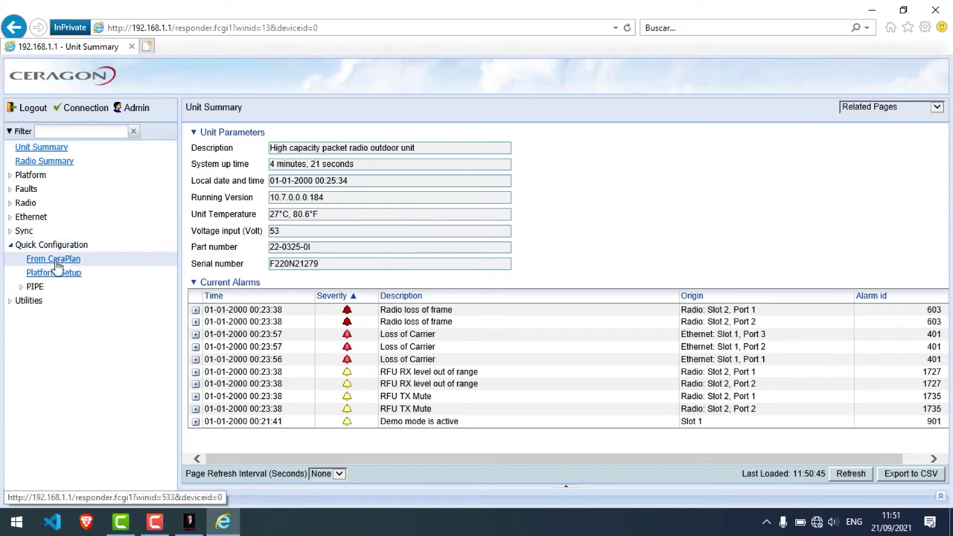
pyautogui.click(53, 261)
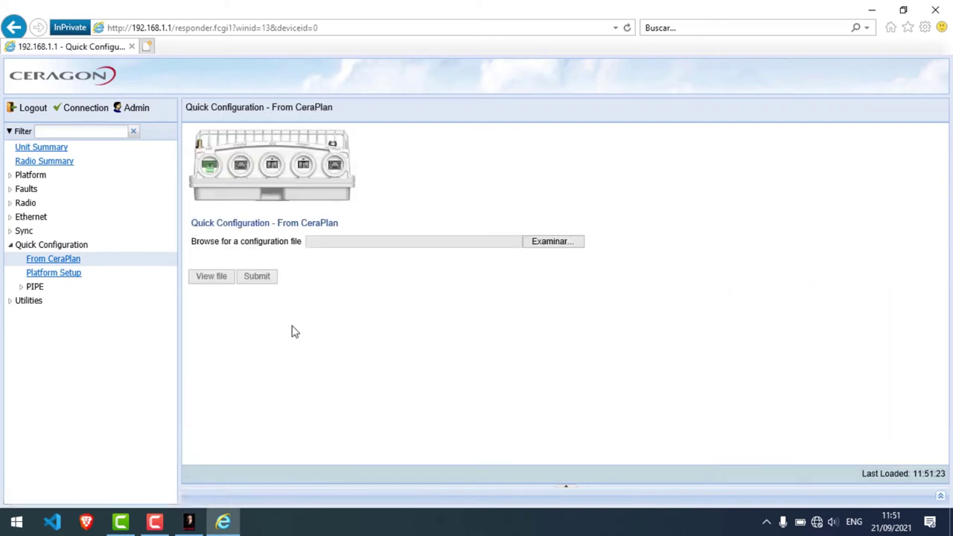
# Step: Load the CeraPlan XML file found by searching '2001' in the Script-grupo-1 folder
pyautogui.click(549, 242)
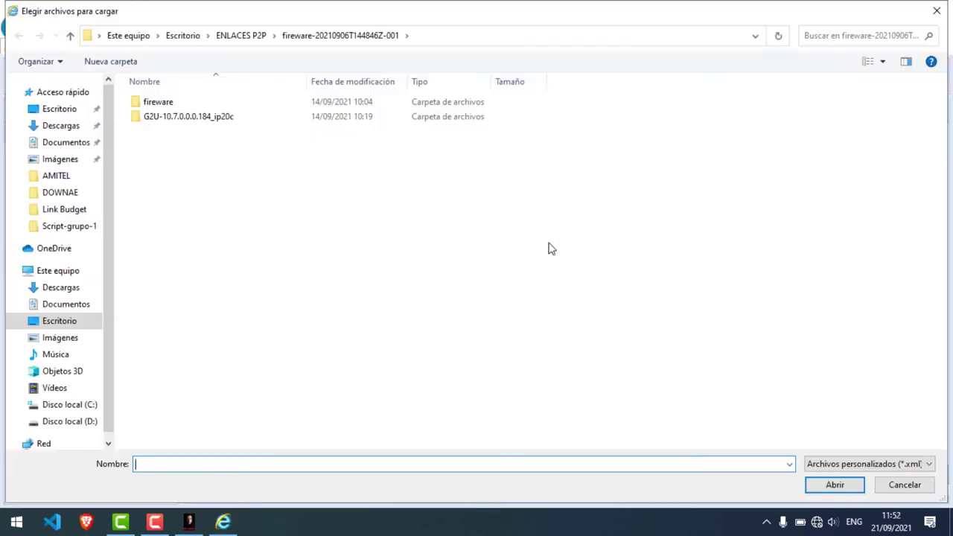
pyautogui.click(236, 38)
pyautogui.doubleClick(193, 131)
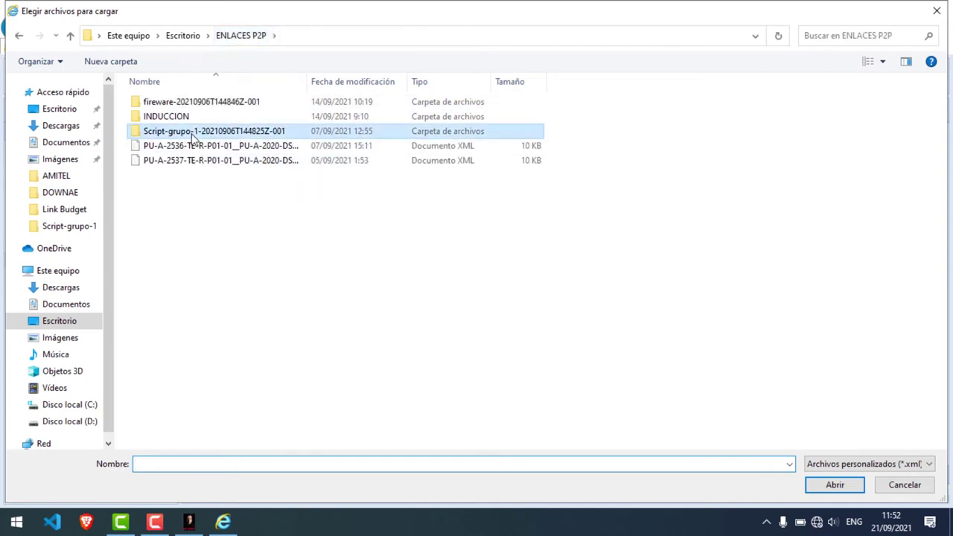
pyautogui.doubleClick(189, 108)
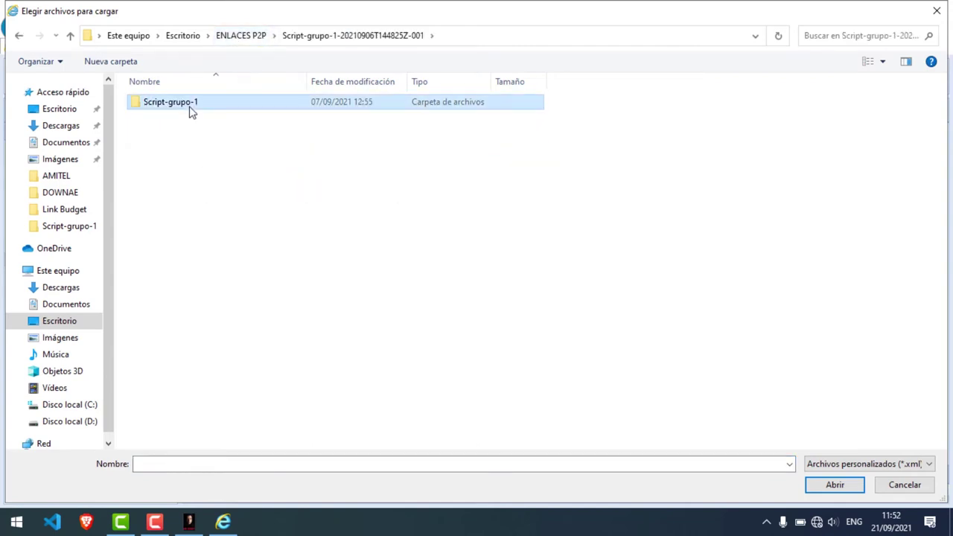
pyautogui.click(841, 35)
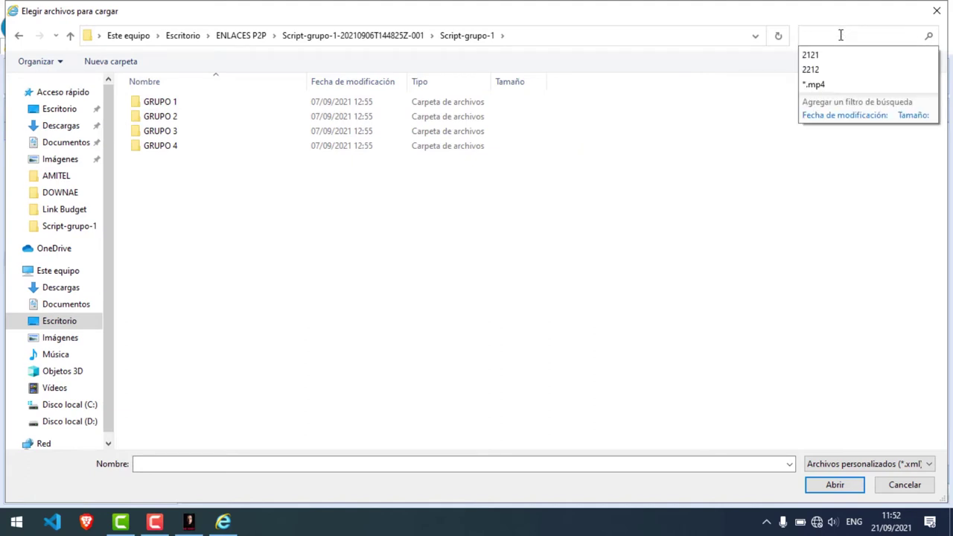
pyautogui.write('2001')
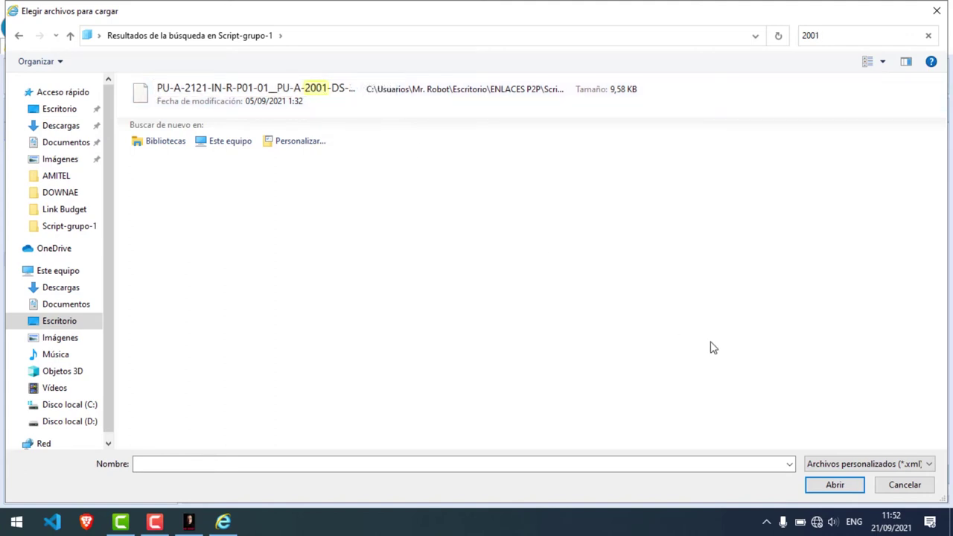
pyautogui.click(240, 105)
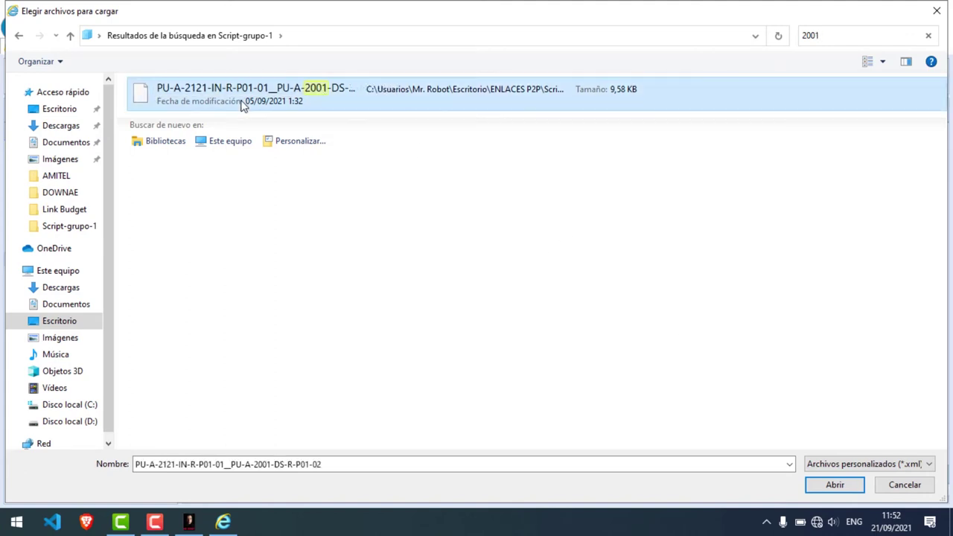
pyautogui.click(834, 485)
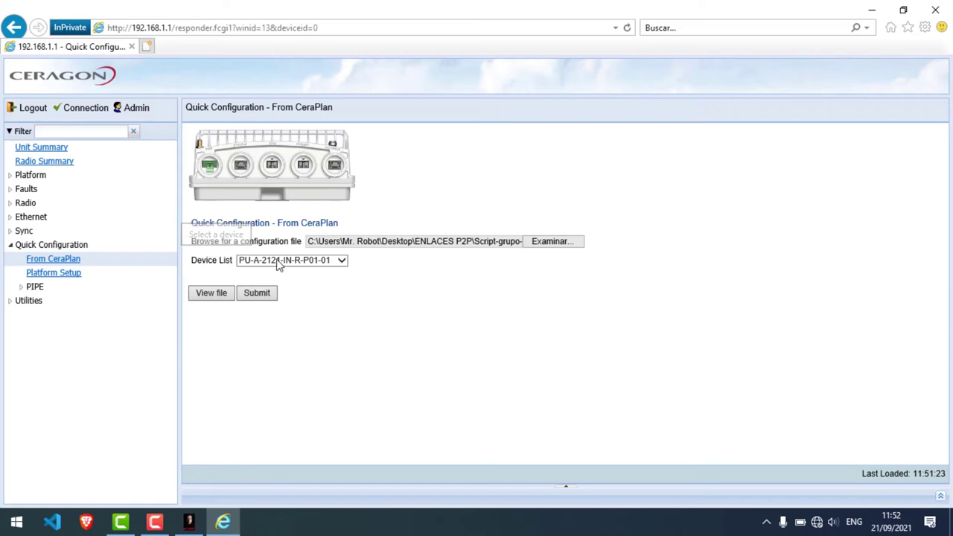
# Step: Select device PU-A-2001-DS-R-P01-02 from the file's device list and submit the configuration
pyautogui.click(320, 263)
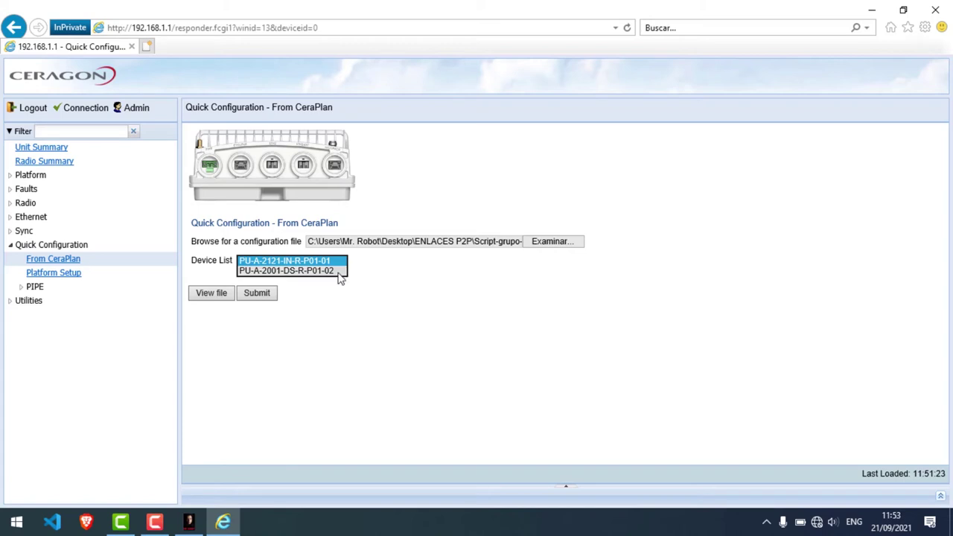
pyautogui.click(338, 273)
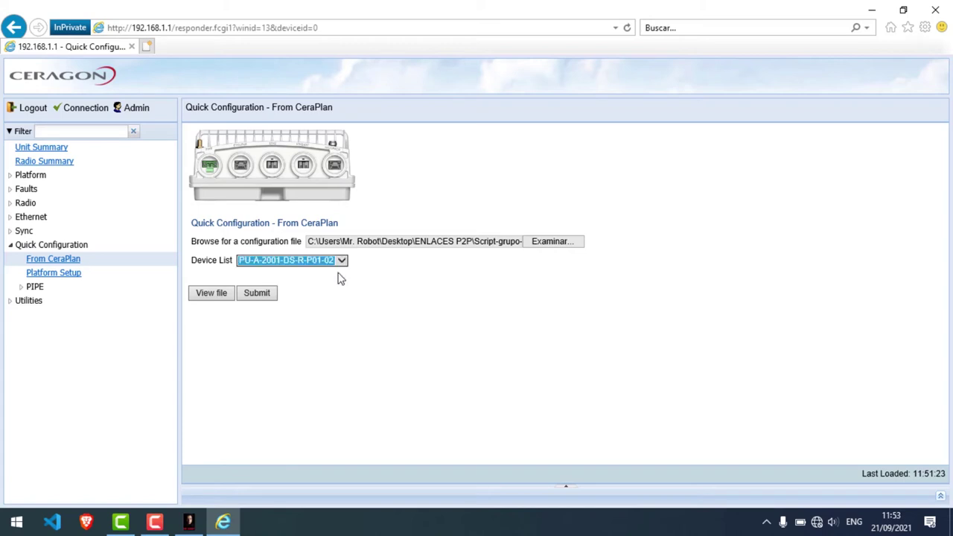
pyautogui.click(257, 293)
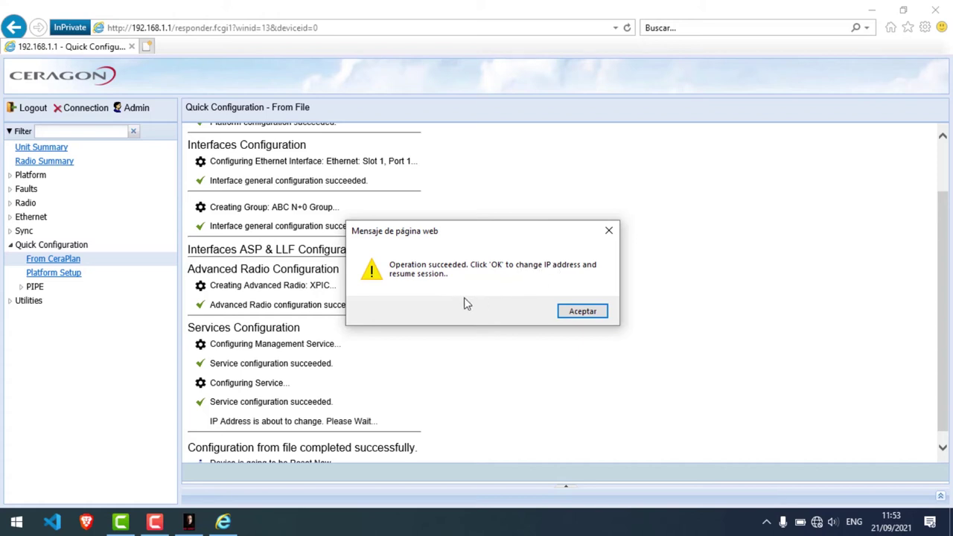
# Step: Accept the IP change and reset, check the log's end, then return to the ping window
pyautogui.click(581, 313)
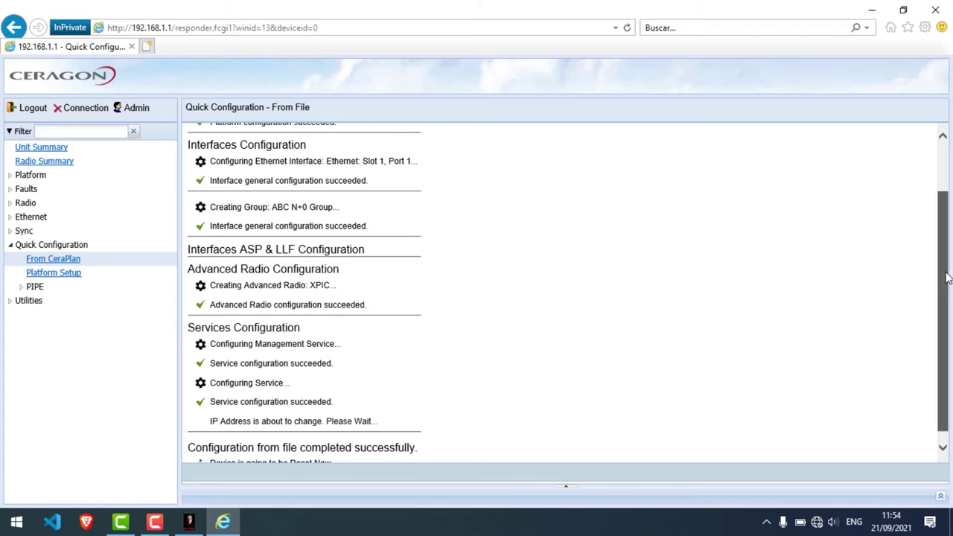
pyautogui.scroll(-1, 942, 283)
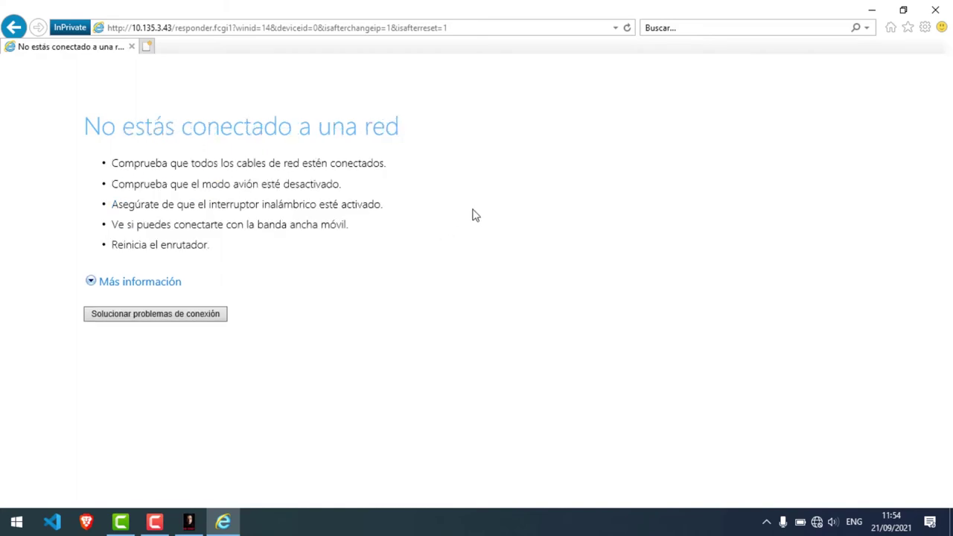
pyautogui.hotkey('alt', 'Tab')
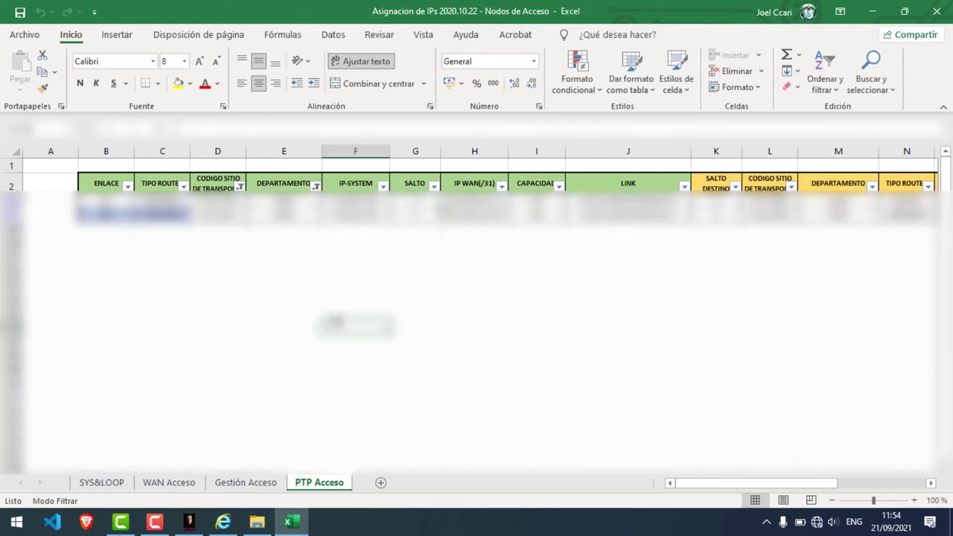
# Step: Filter PTP Acceso column D on 'LIM' to leave 3 of 1256 records, then check the PTP DESTINO value
pyautogui.click(256, 219)
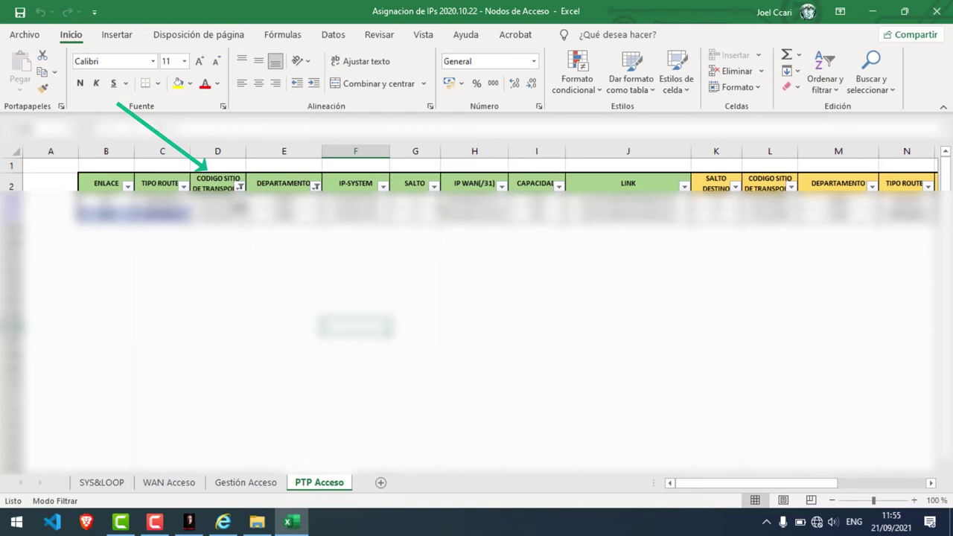
pyautogui.click(239, 186)
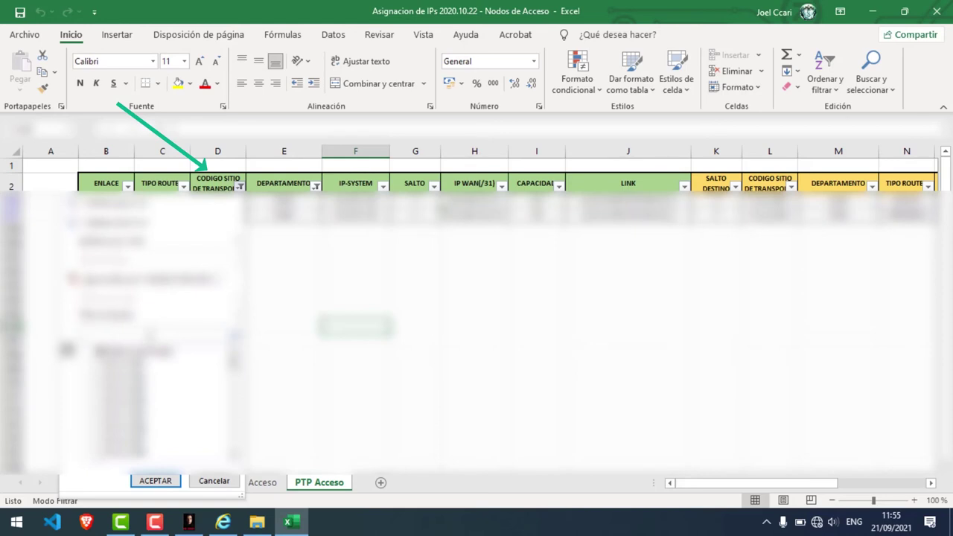
pyautogui.write('LIM')
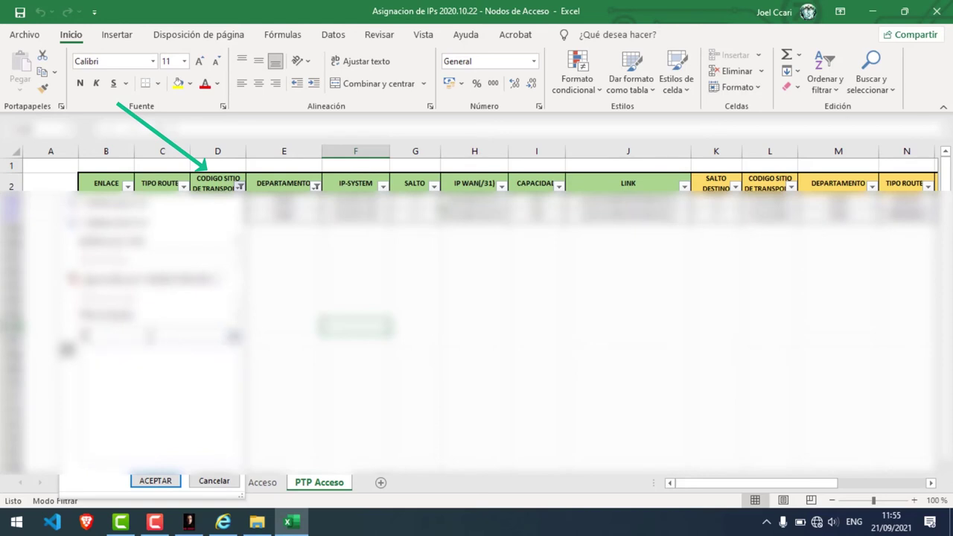
pyautogui.press('Return')
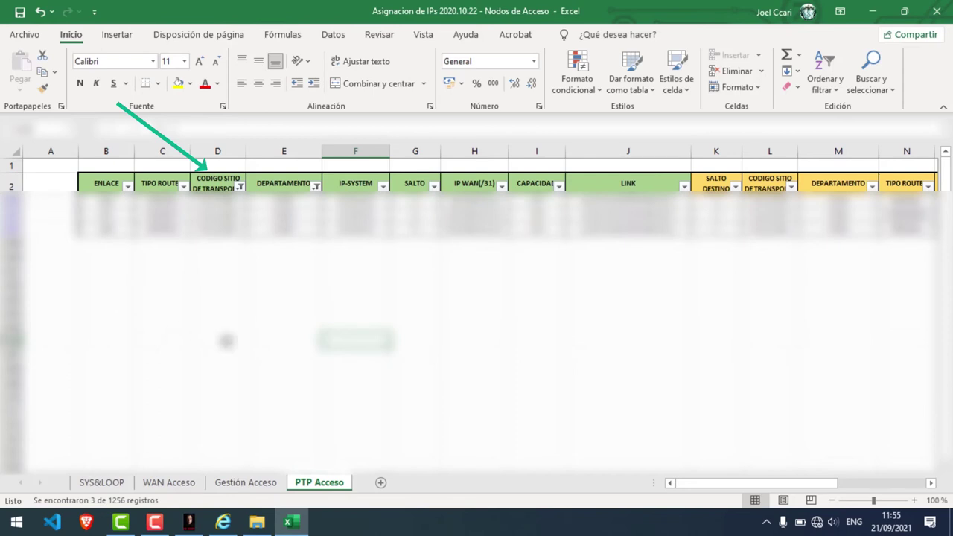
pyautogui.moveTo(804, 482); pyautogui.dragTo(870, 479)
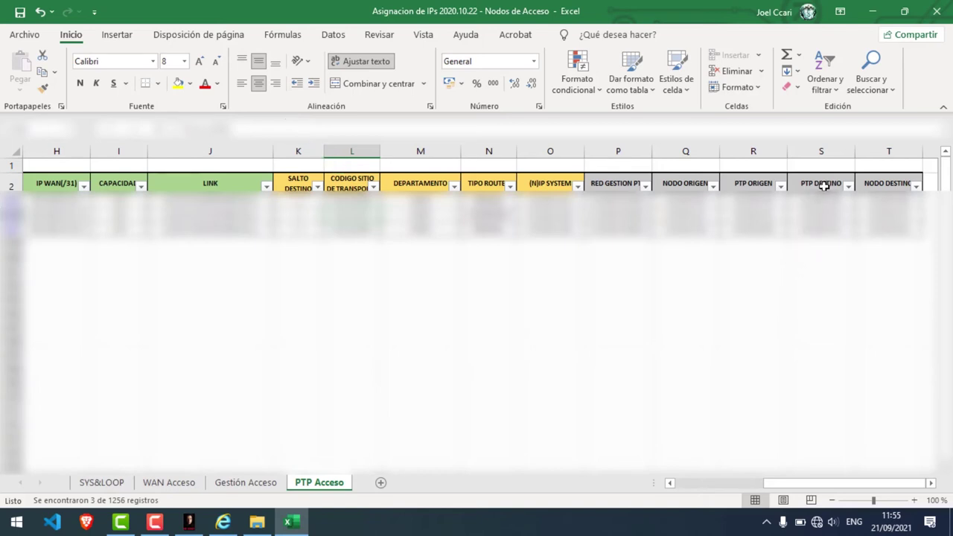
pyautogui.click(821, 214)
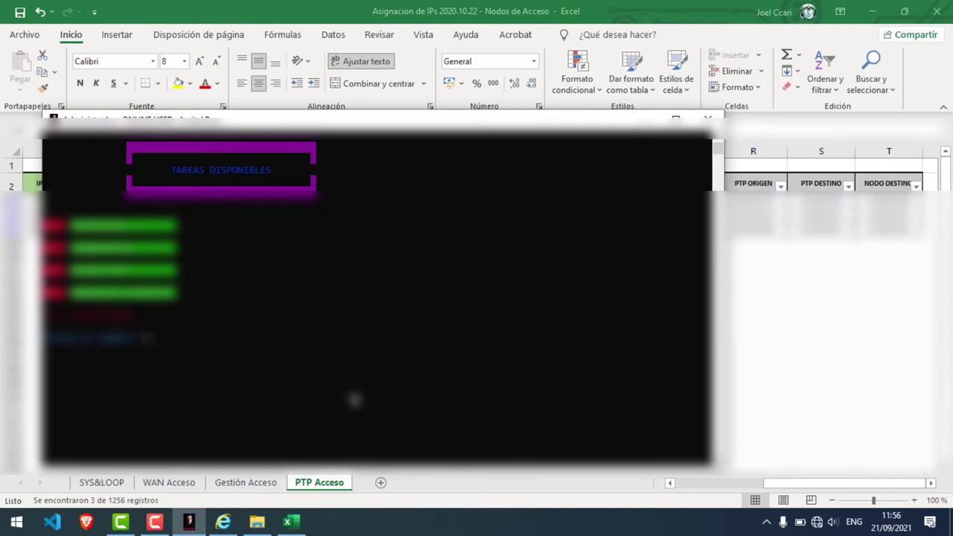
# Step: Choose task 1, answer the IP prompts with 1, 'show' and 12.10.1.10.20.100, then lower the console window
pyautogui.write('1')
pyautogui.press('Return')
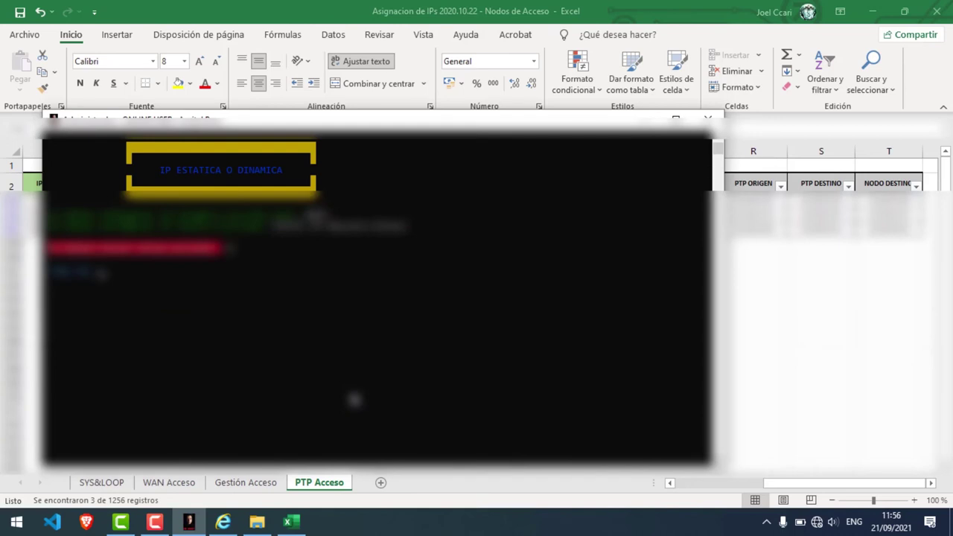
pyautogui.write('1')
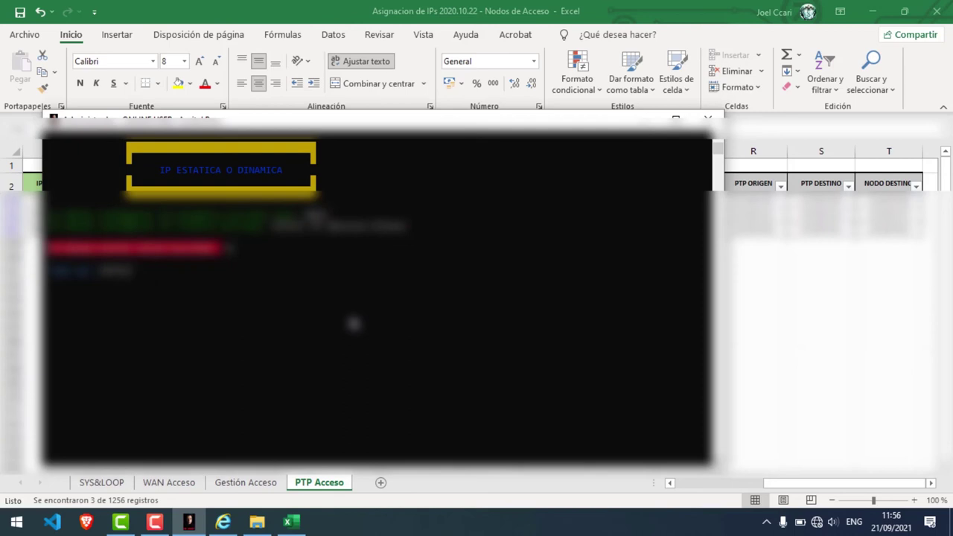
pyautogui.write('show')
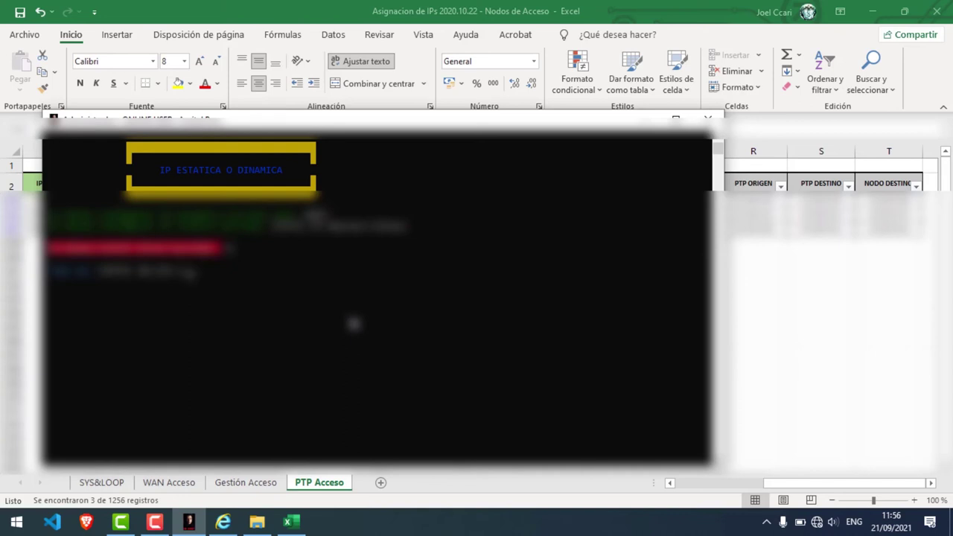
pyautogui.write('12.10.1.10.20.1')
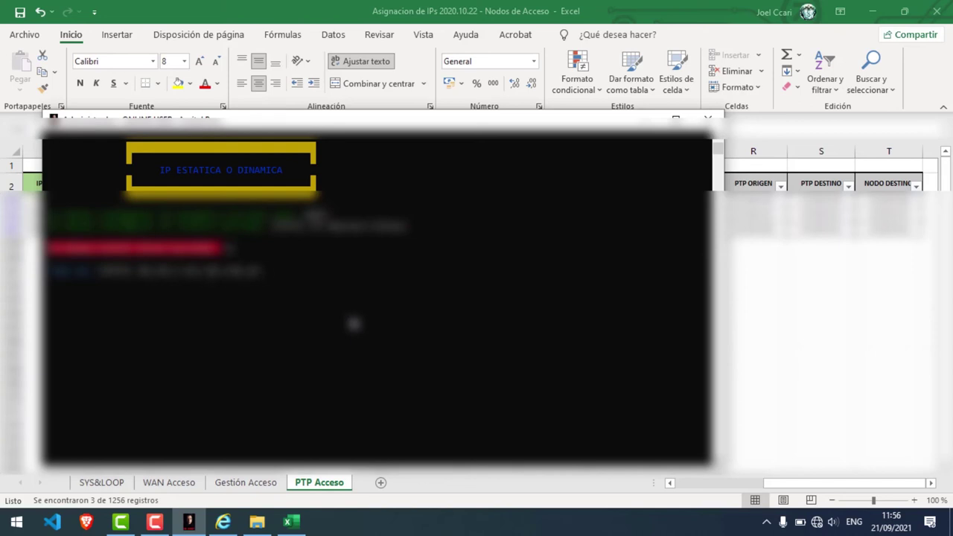
pyautogui.write('00')
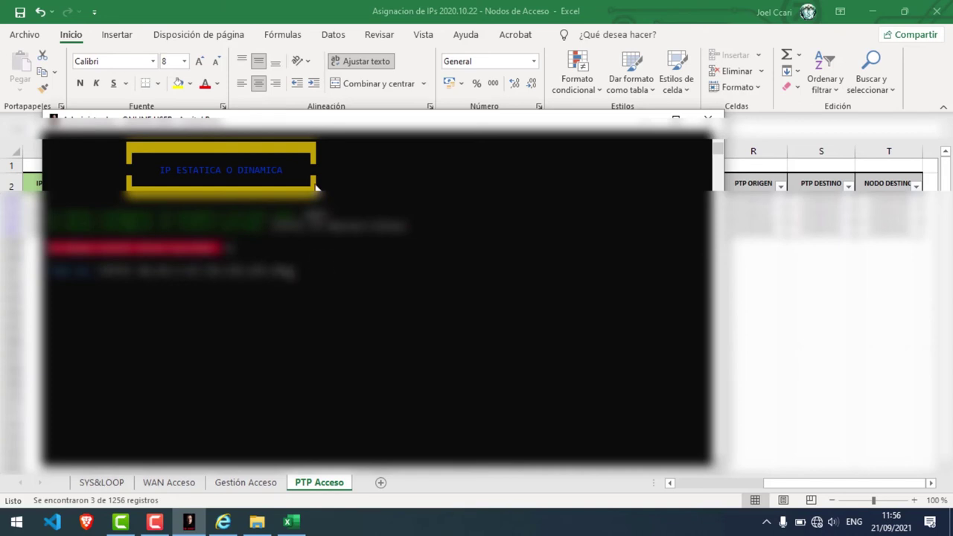
pyautogui.moveTo(397, 141); pyautogui.dragTo(487, 245)
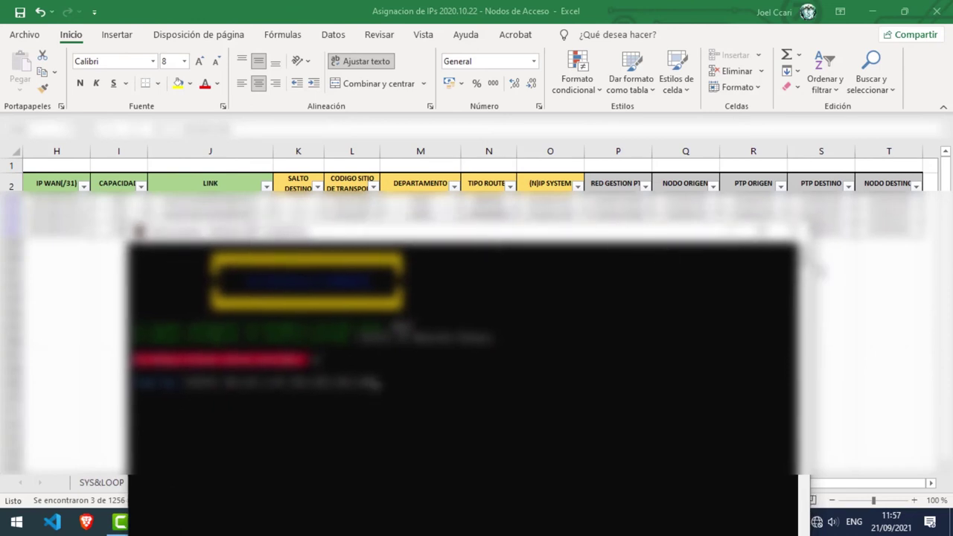
pyautogui.moveTo(487, 237); pyautogui.dragTo(484, 277)
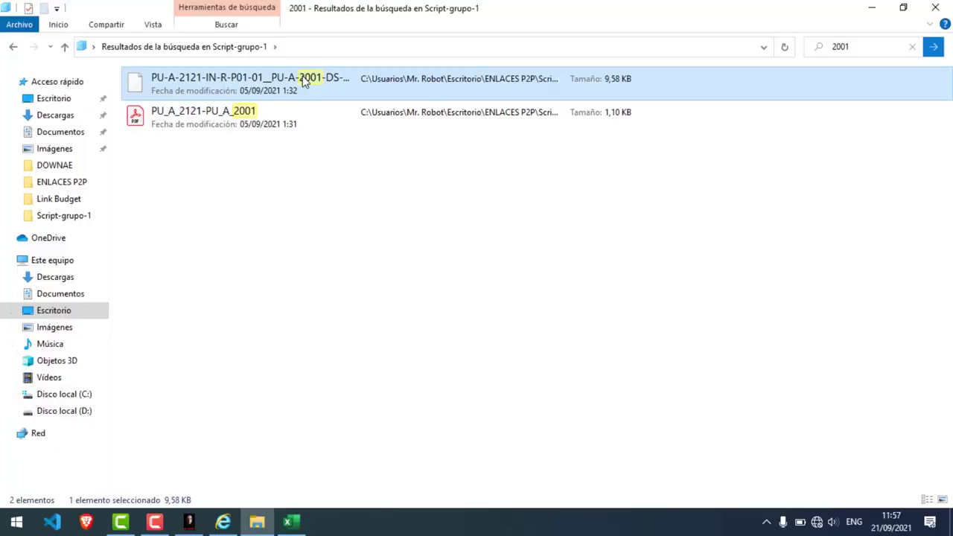
# Step: View the 2001 XML configuration file in Internet Explorer and scroll through its contents
pyautogui.doubleClick(304, 82)
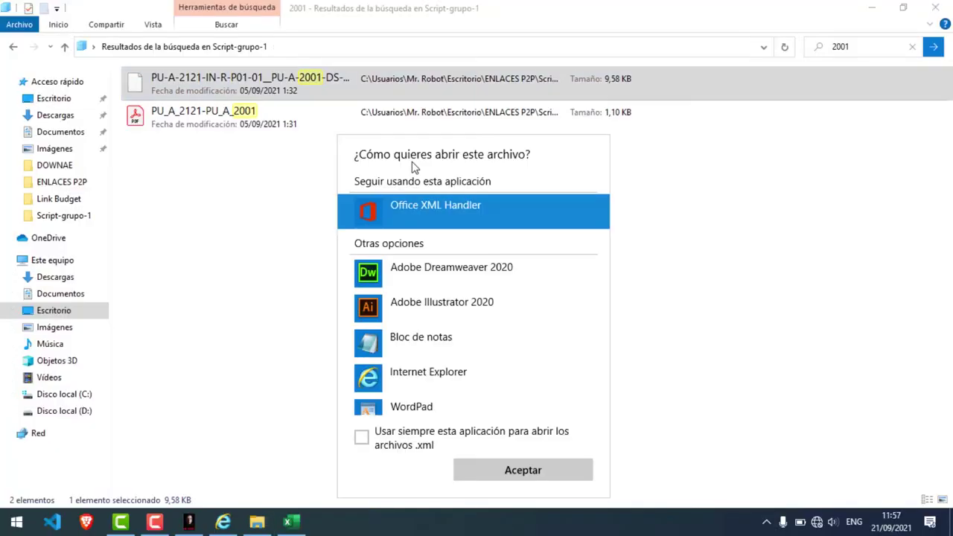
pyautogui.doubleClick(453, 387)
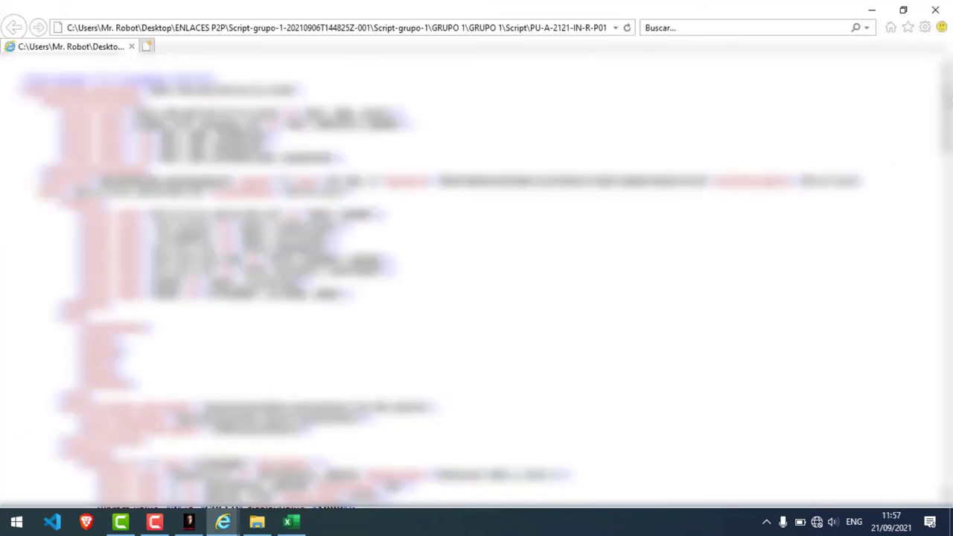
pyautogui.moveTo(950, 107); pyautogui.dragTo(947, 283)
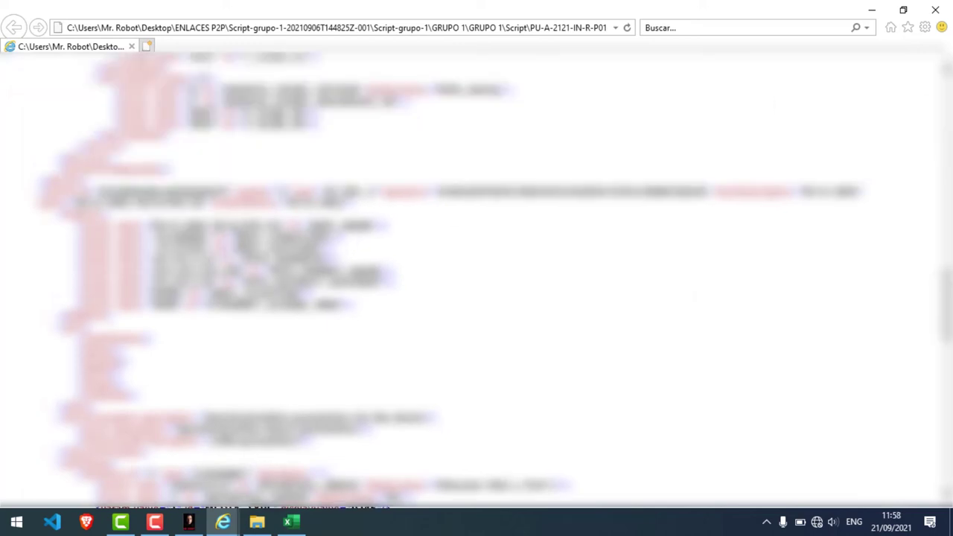